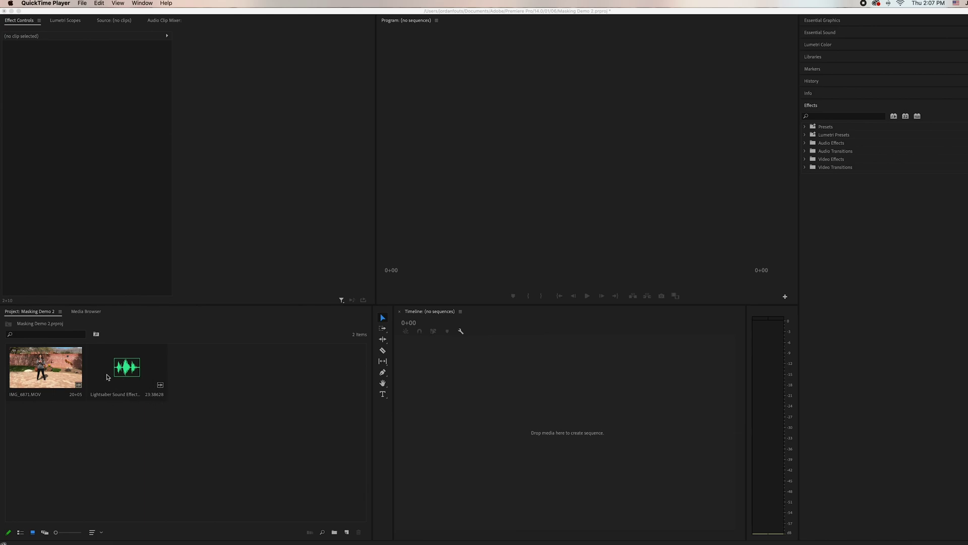
Create a sequence from IMG_6871.MOV, and unlink and delete the clip's audio from the timeline.
click(109, 379)
drag(45, 371, 426, 411)
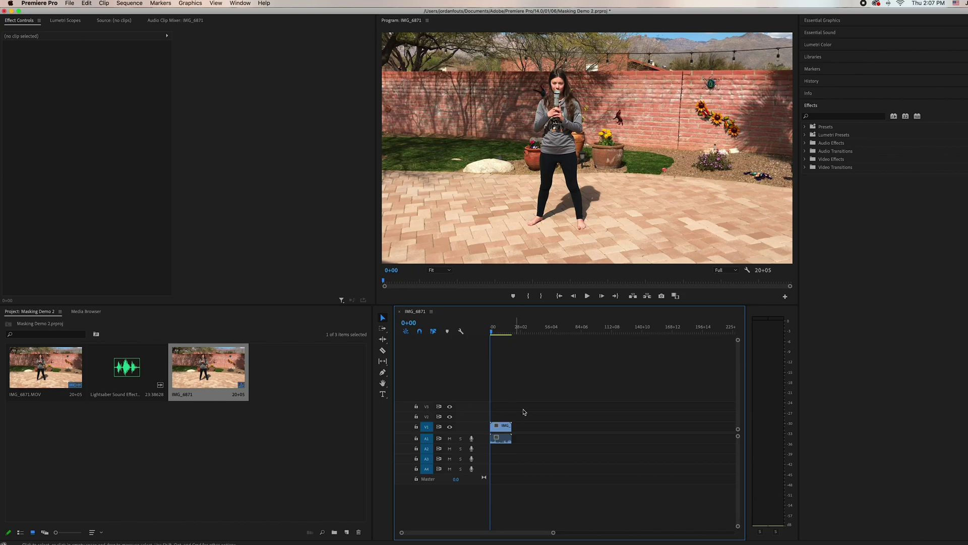
click(502, 430)
right_click(504, 430)
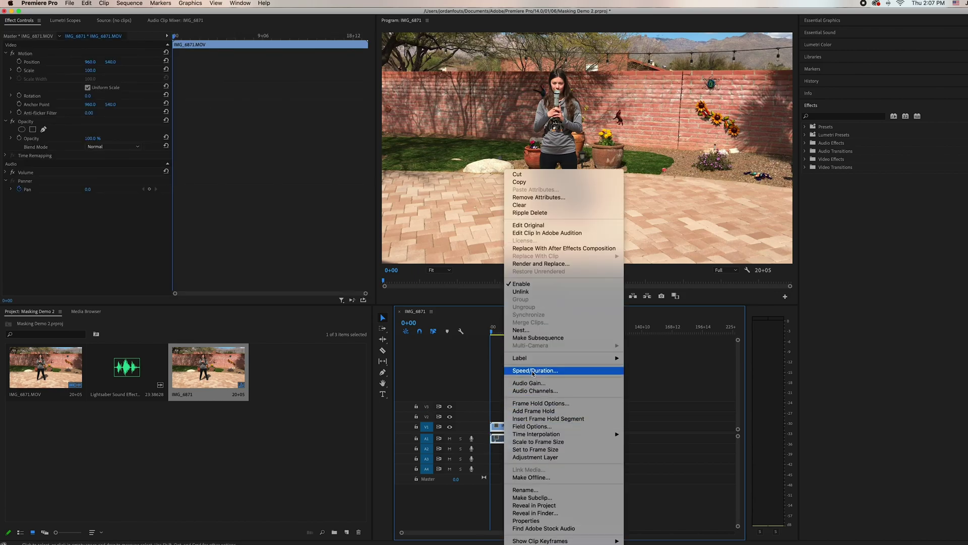
click(540, 292)
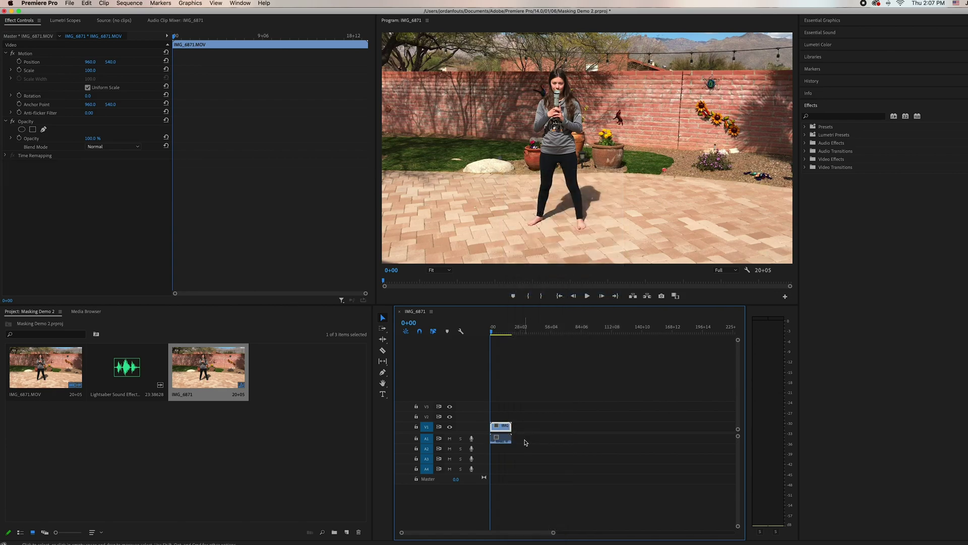
click(503, 441)
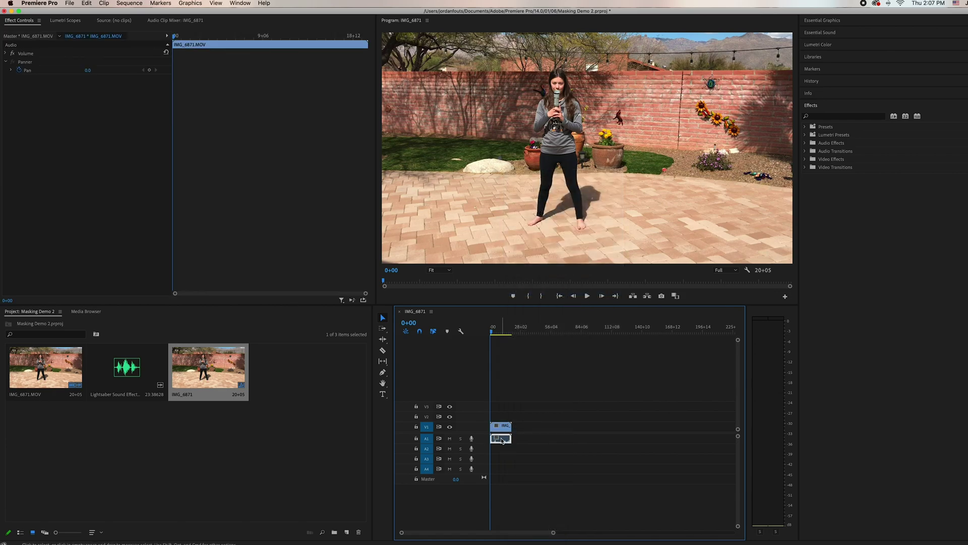
key(Delete)
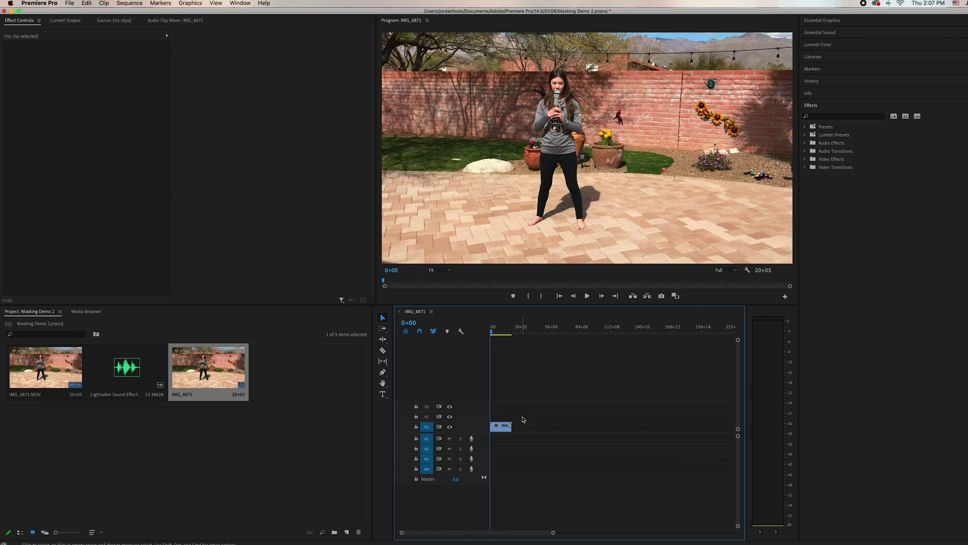
Play the footage through to the end and return the playhead to the start of the sequence.
key(space)
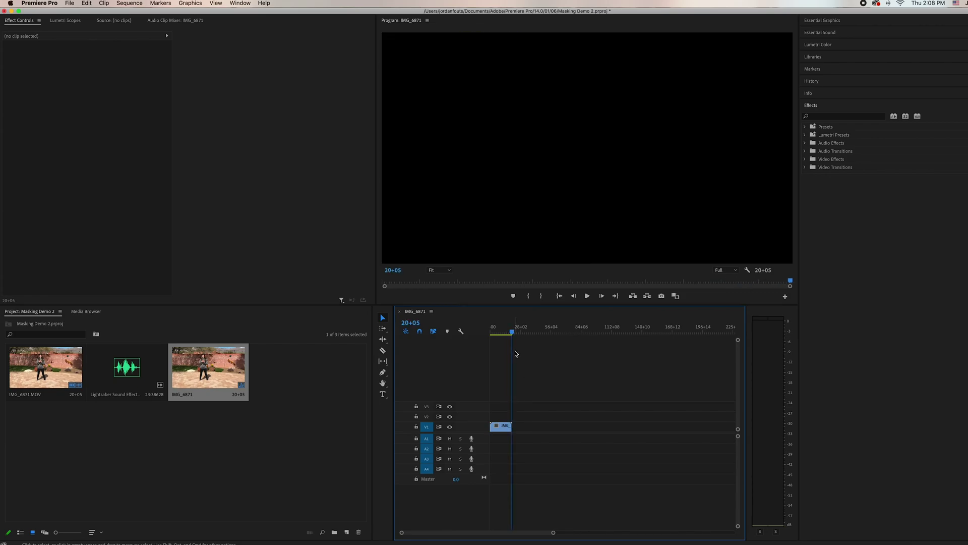
drag(513, 331, 482, 334)
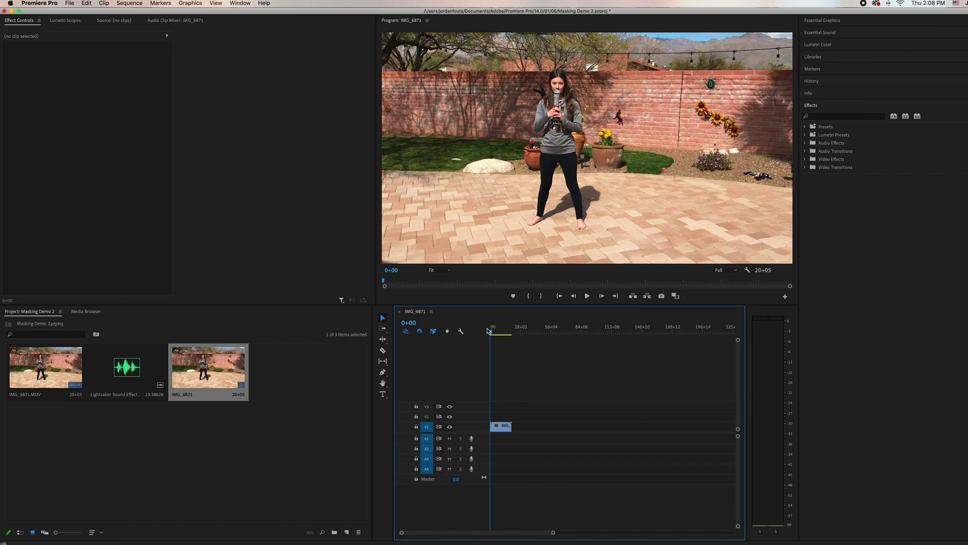
Create a white 1920 x 1080 color matte at 30 fps and name it Lightsaber.
click(347, 533)
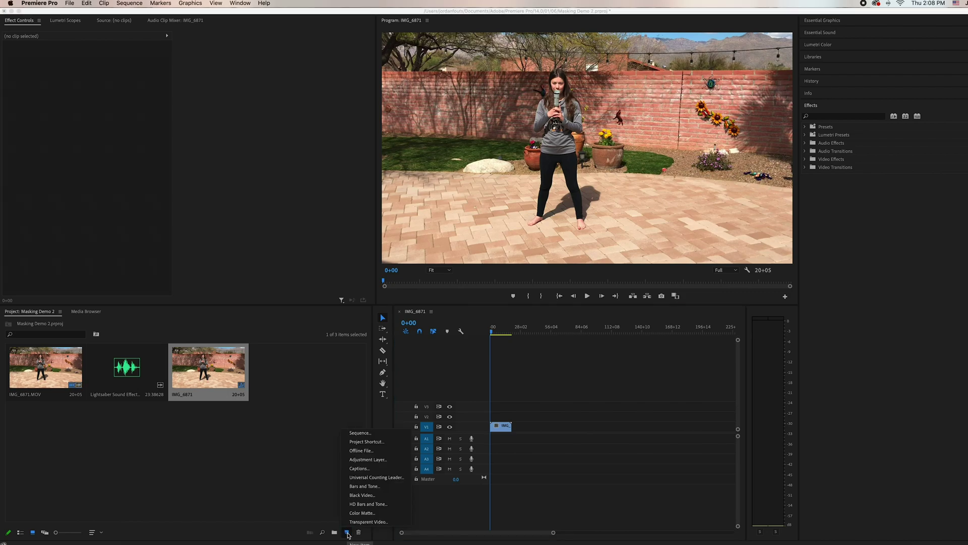
click(367, 514)
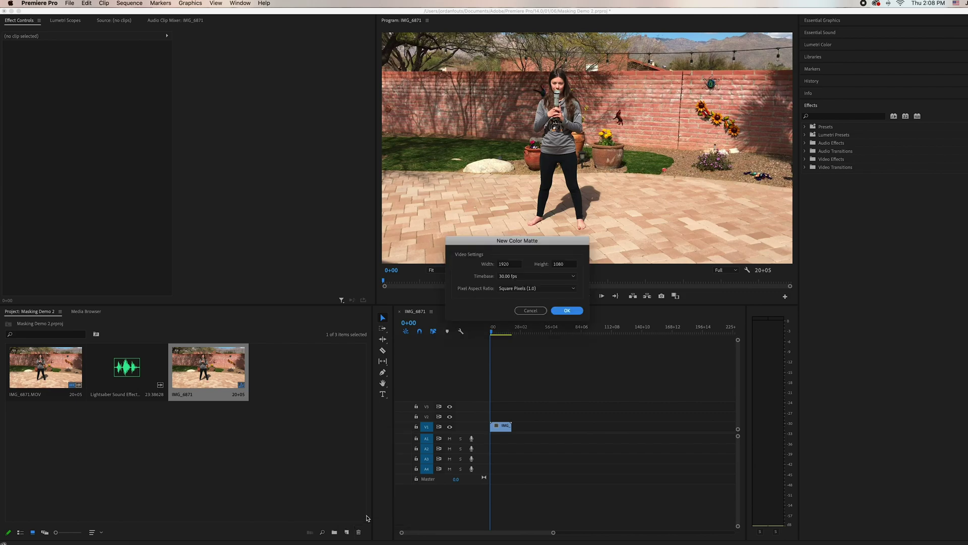
click(567, 310)
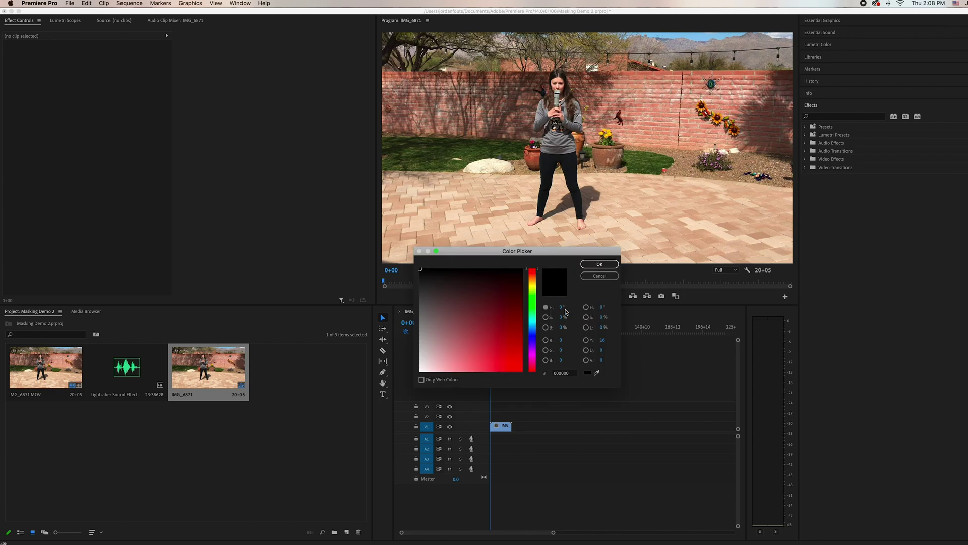
click(419, 372)
click(606, 267)
text(Lightsaber)
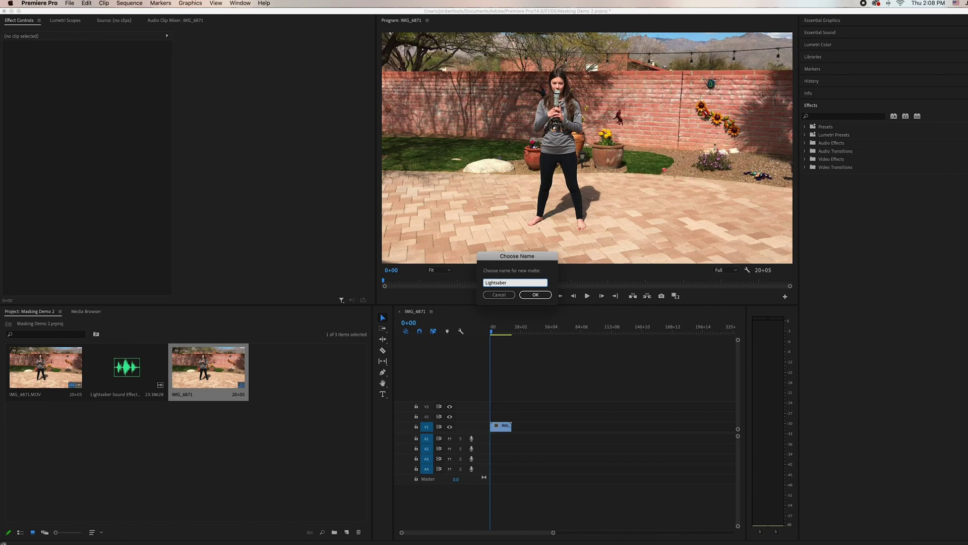
click(542, 295)
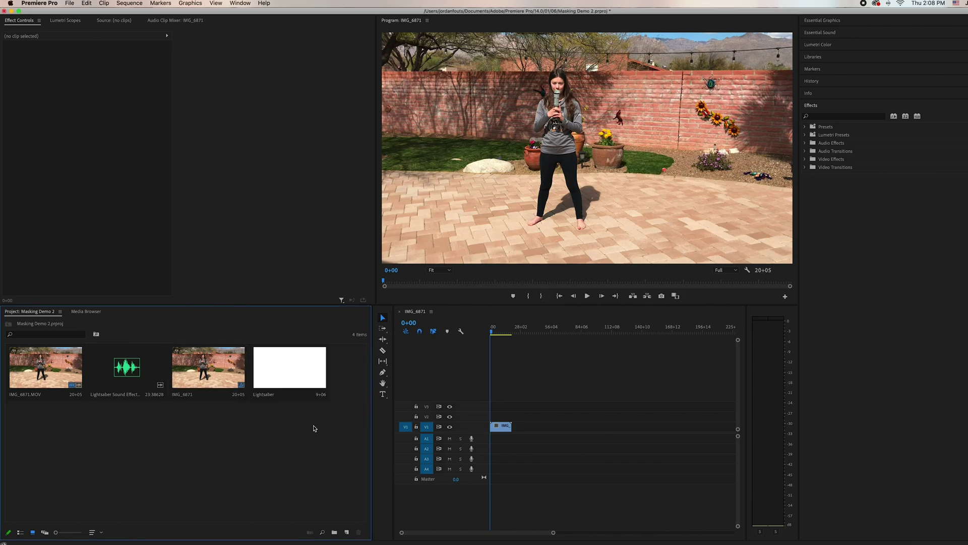
Place the Lightsaber matte on track V2 over the full length of the footage and lower its opacity to 21%.
drag(288, 383, 490, 418)
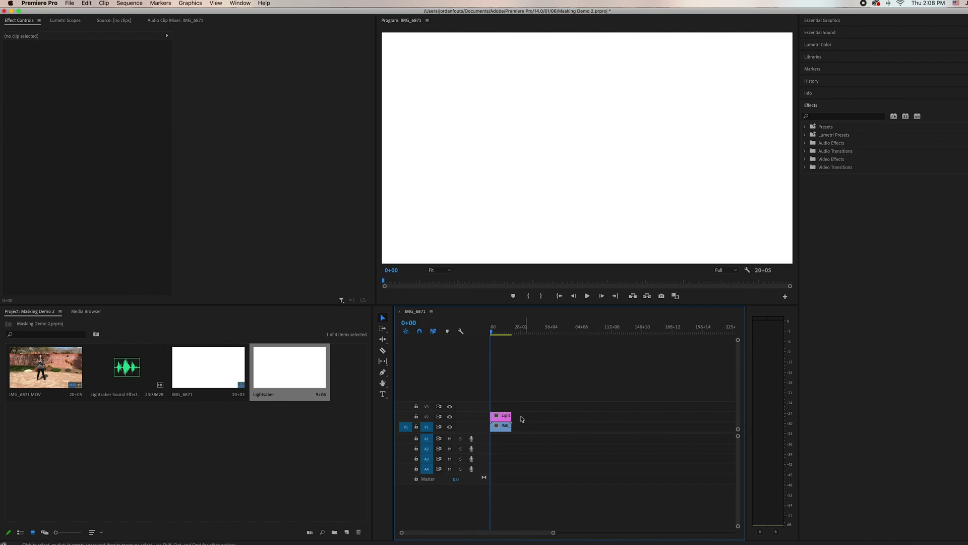
key(backslash)
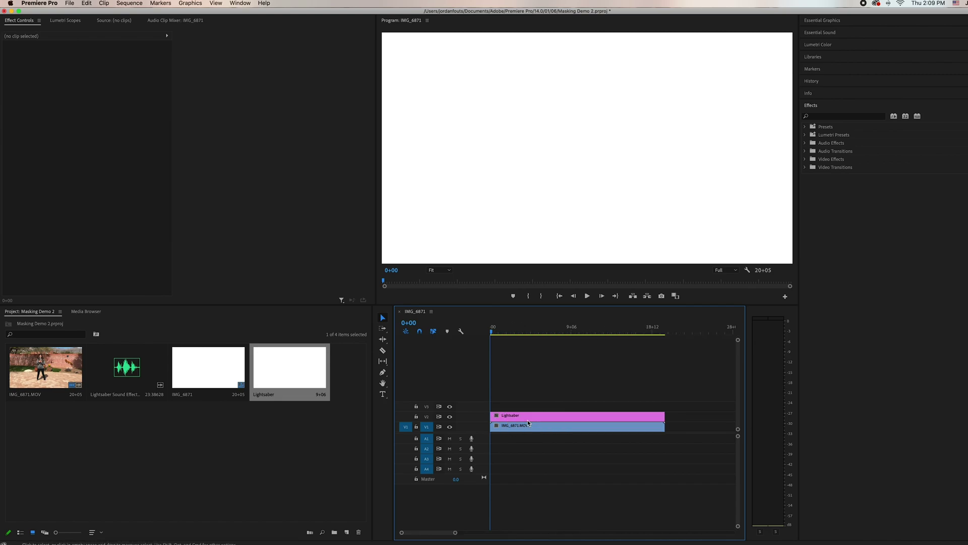
click(537, 418)
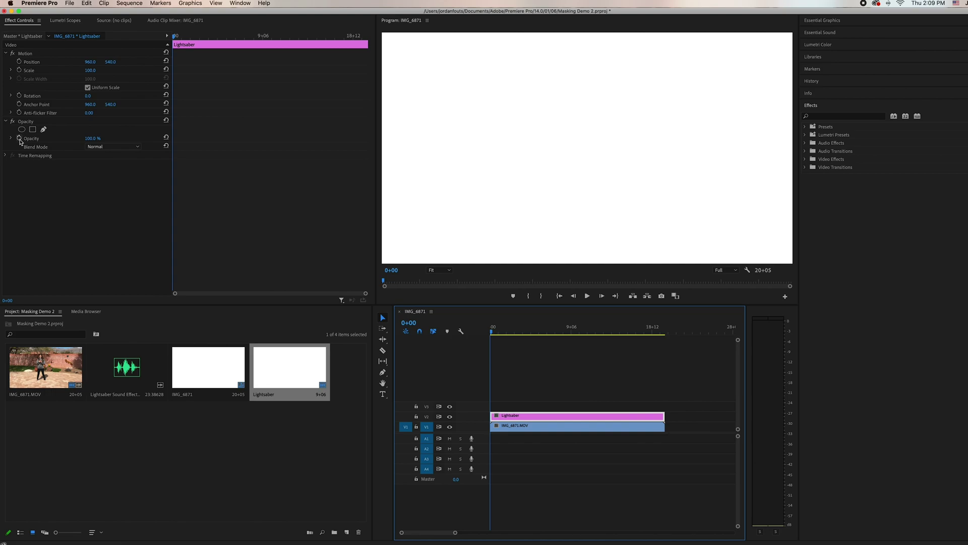
click(81, 140)
drag(91, 139, 55, 138)
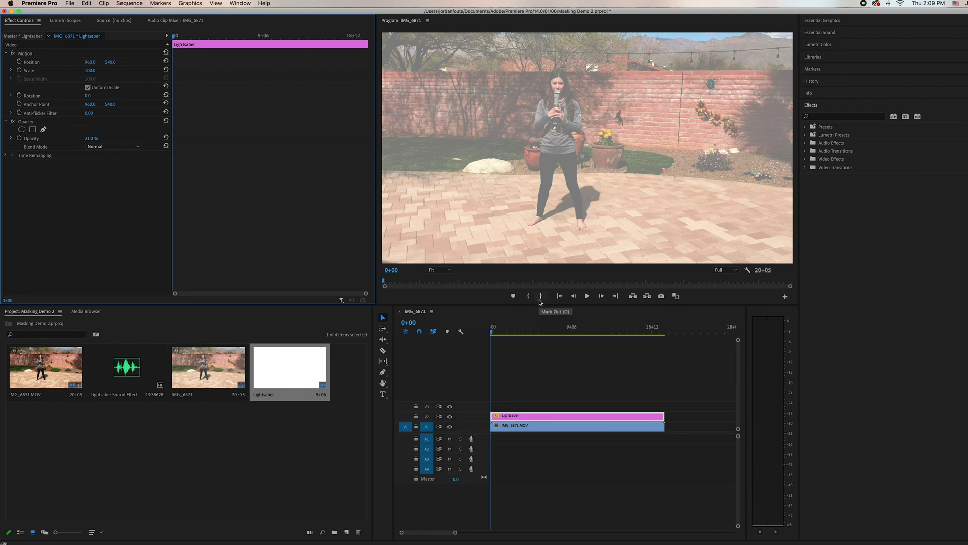
Play the opening of the footage and position the playhead at 3+01, where the hilt points down beside the rock.
key(shift+3)
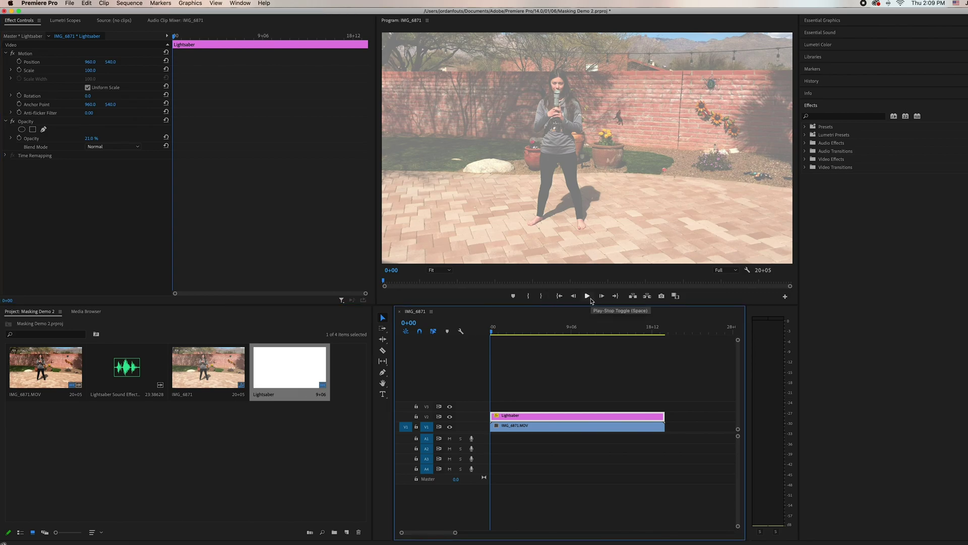
click(587, 296)
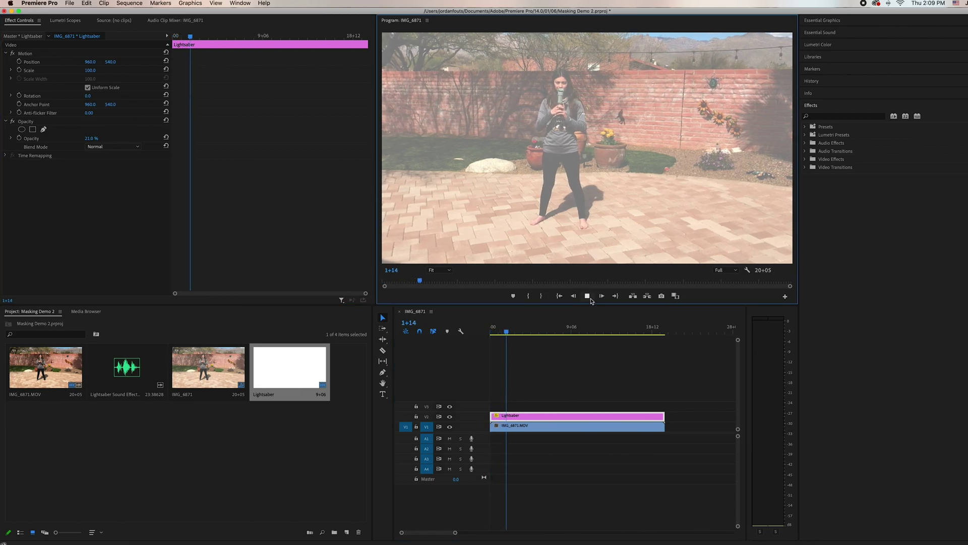
click(591, 299)
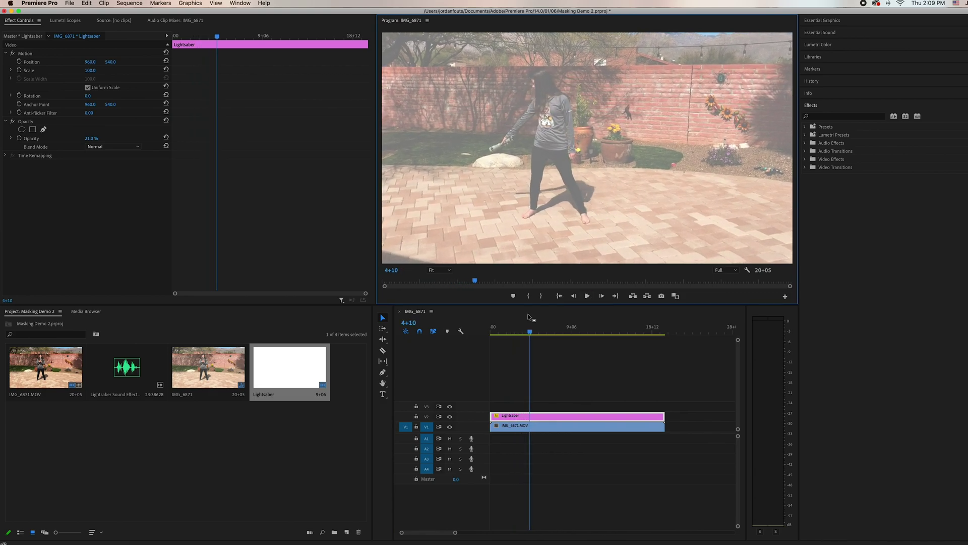
click(528, 333)
drag(528, 332, 517, 333)
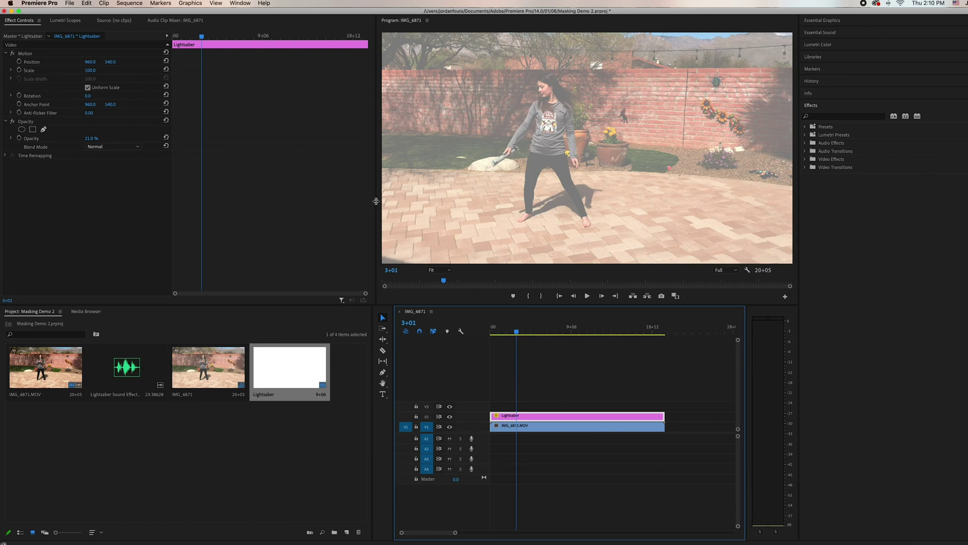
Draw a small four-point pen mask on the Lightsaber matte at the tip of the hilt, viewing the frame at 200%.
click(42, 130)
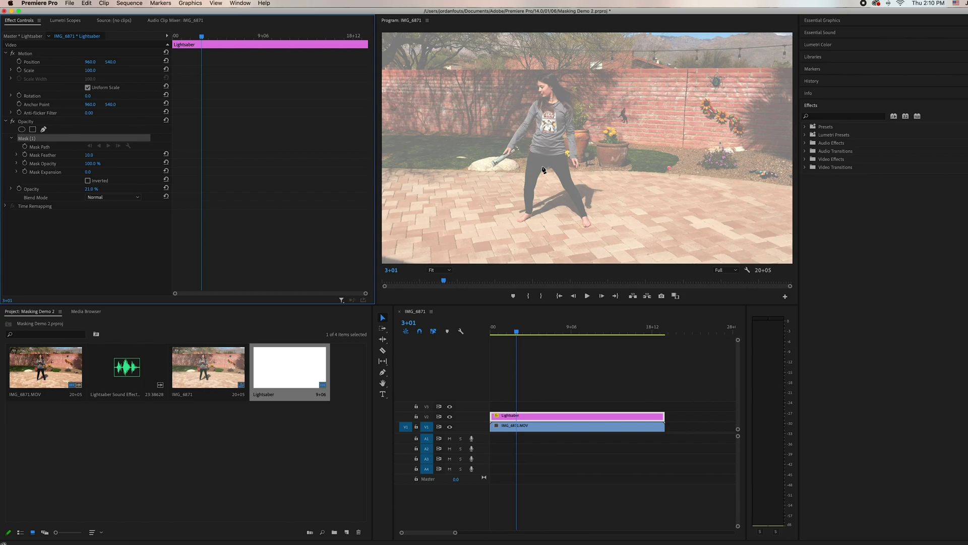
click(490, 162)
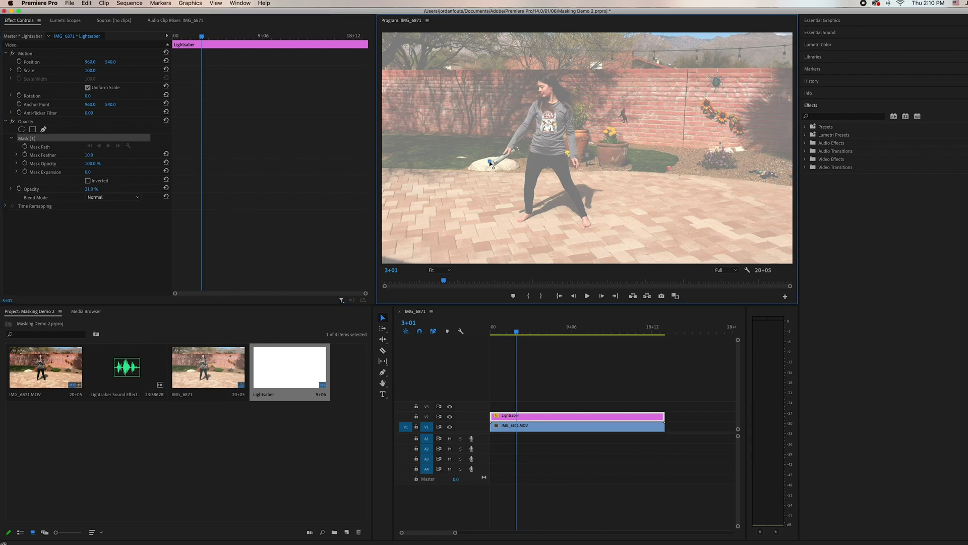
click(445, 271)
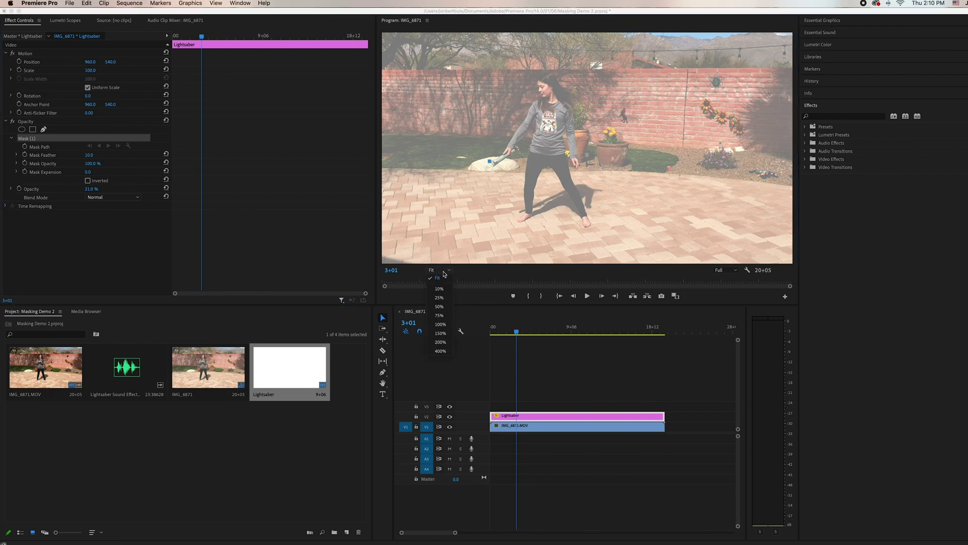
click(441, 342)
key(space)
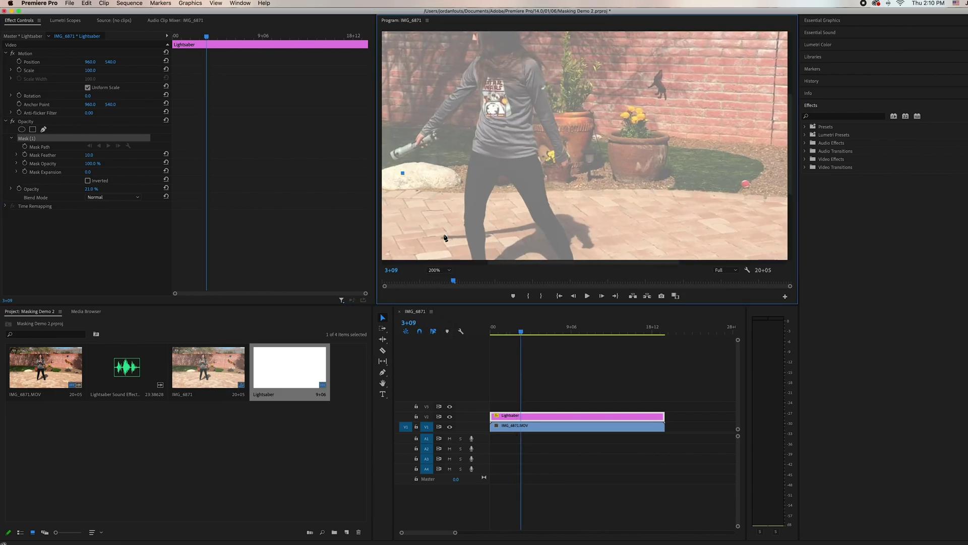
key(space)
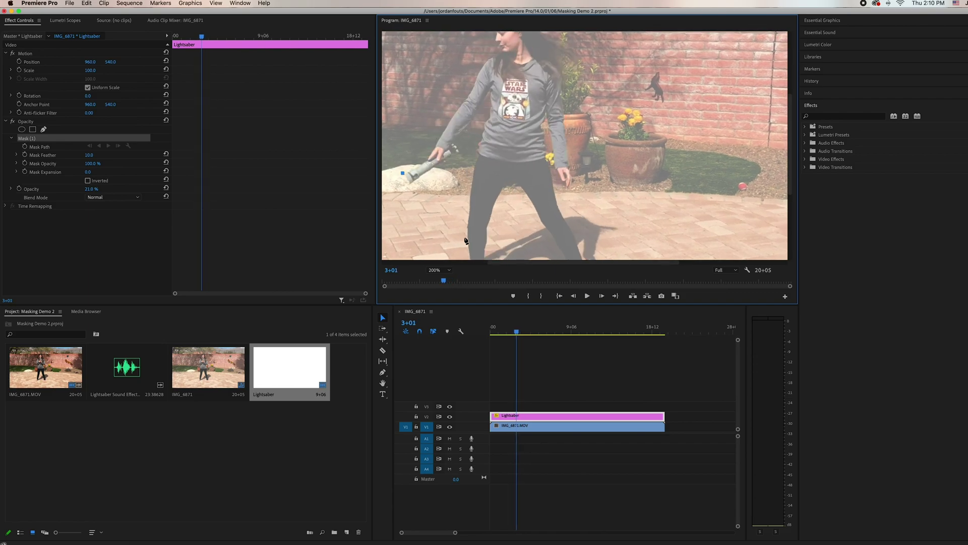
click(515, 333)
drag(515, 334, 517, 334)
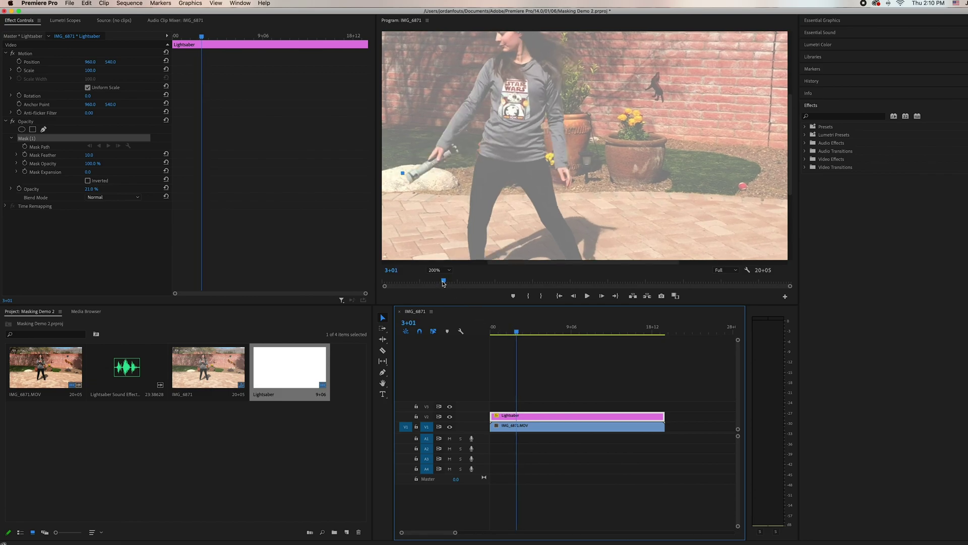
drag(508, 263, 444, 262)
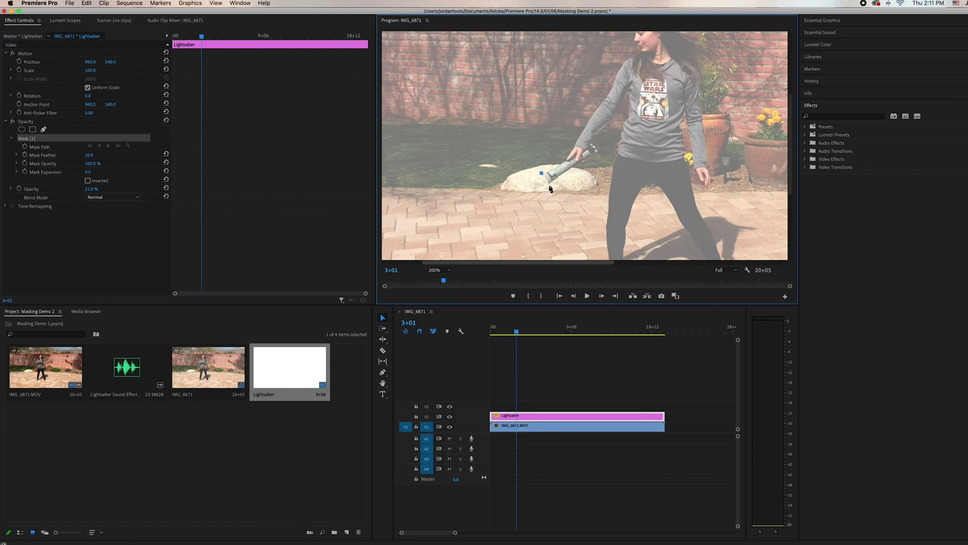
click(549, 184)
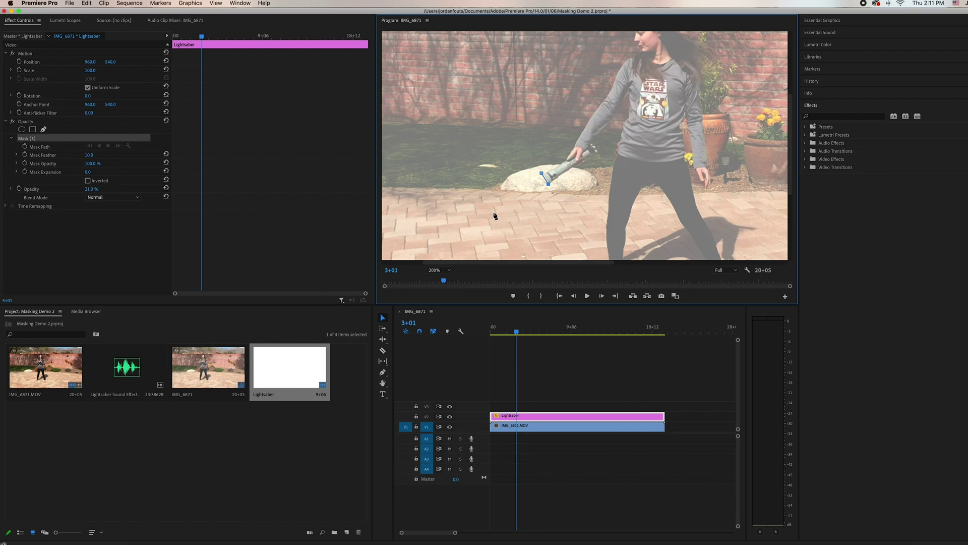
click(538, 195)
click(524, 179)
click(541, 173)
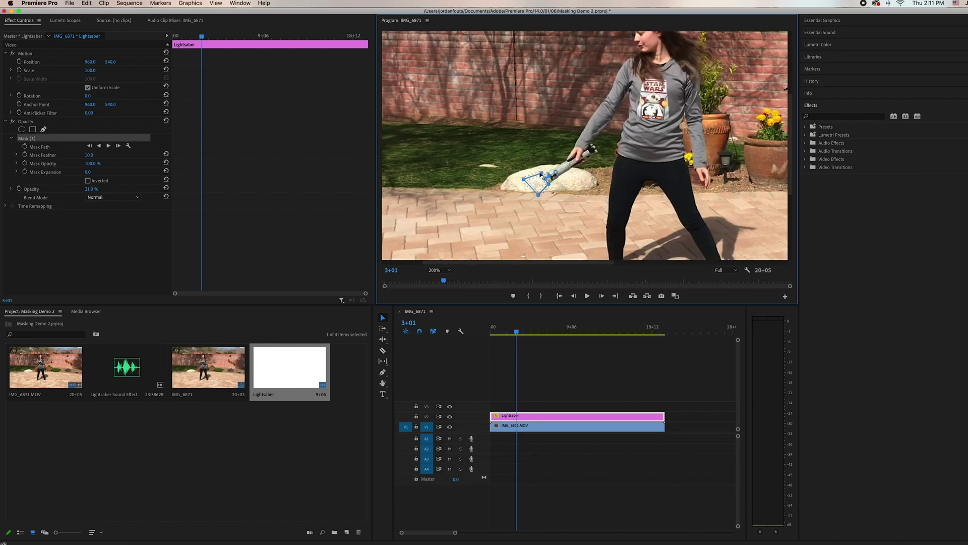
drag(524, 179, 543, 191)
Set the Lightsaber matte's opacity to 100% and start keyframing the Mask Path at 3+01.
drag(88, 190, 112, 190)
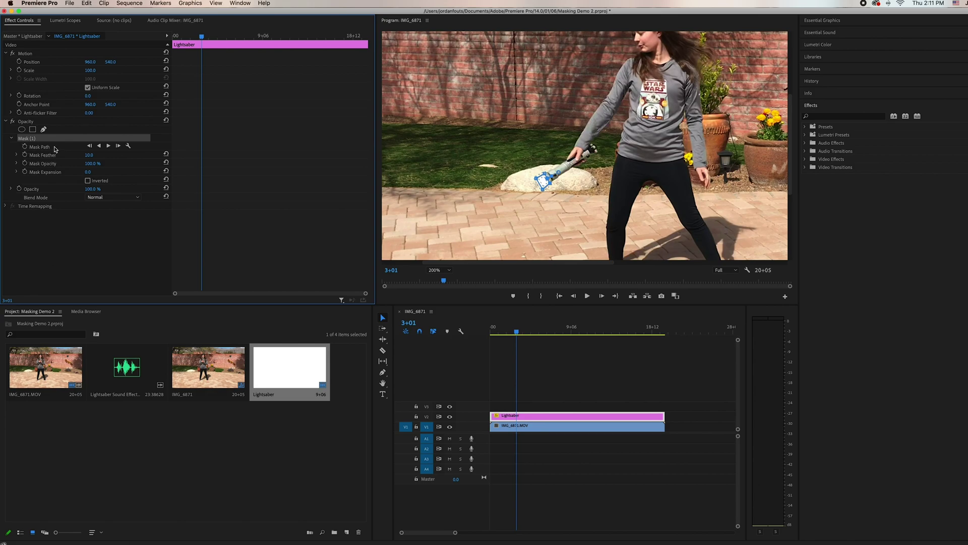
click(24, 146)
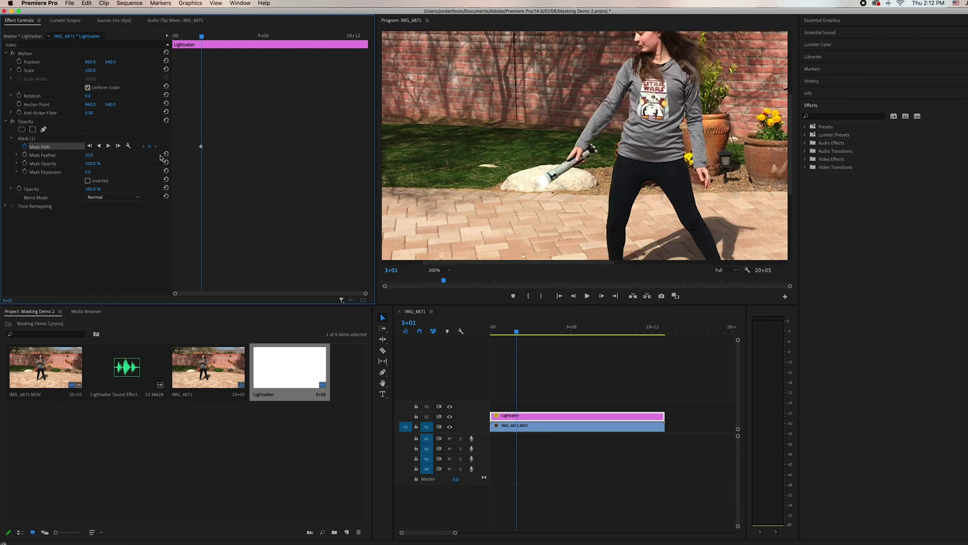
Advance to 3+02 and reshape the mask into a longer blade extending from the end of the hilt.
click(602, 297)
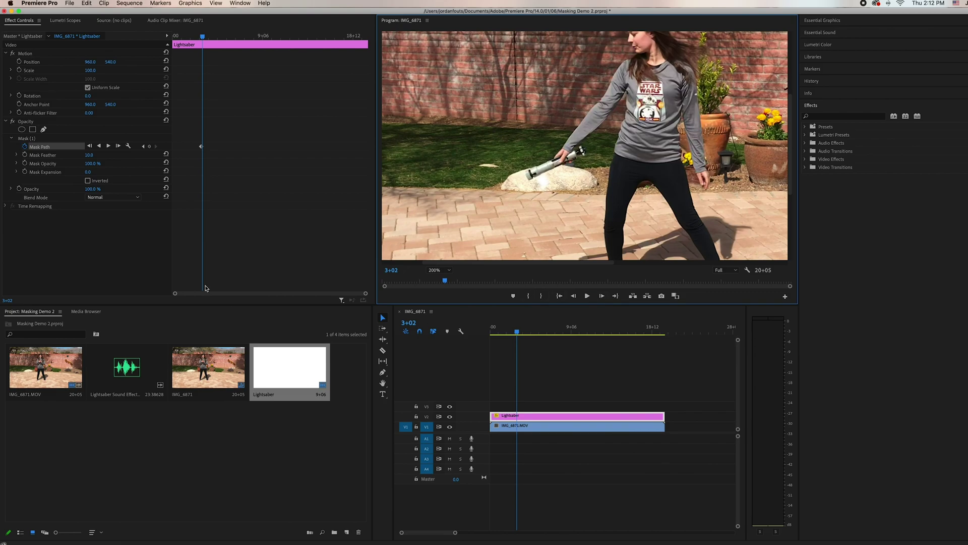
click(30, 139)
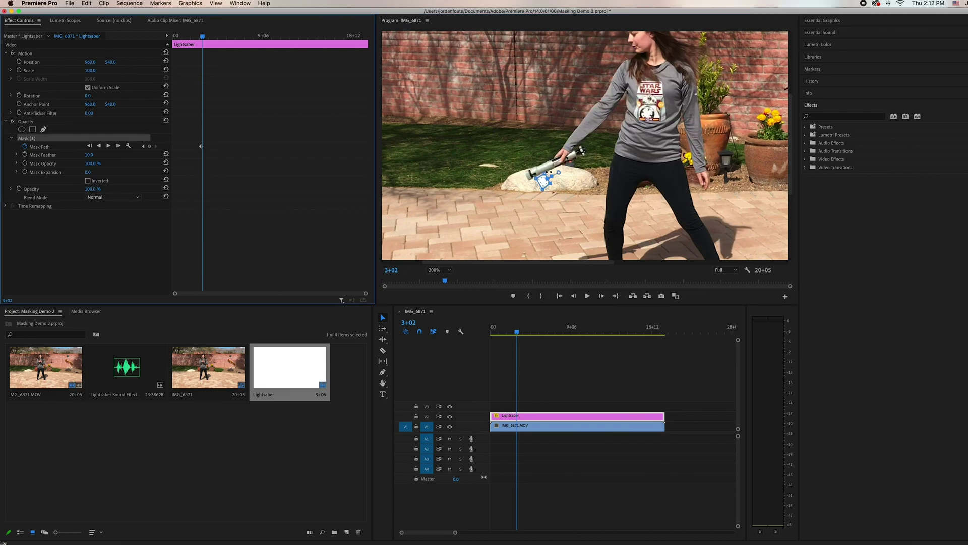
mouse_move(546, 176)
mouse_down()
mouse_move(498, 174)
mouse_move(504, 186)
mouse_move(547, 180)
mouse_move(528, 183)
mouse_up()
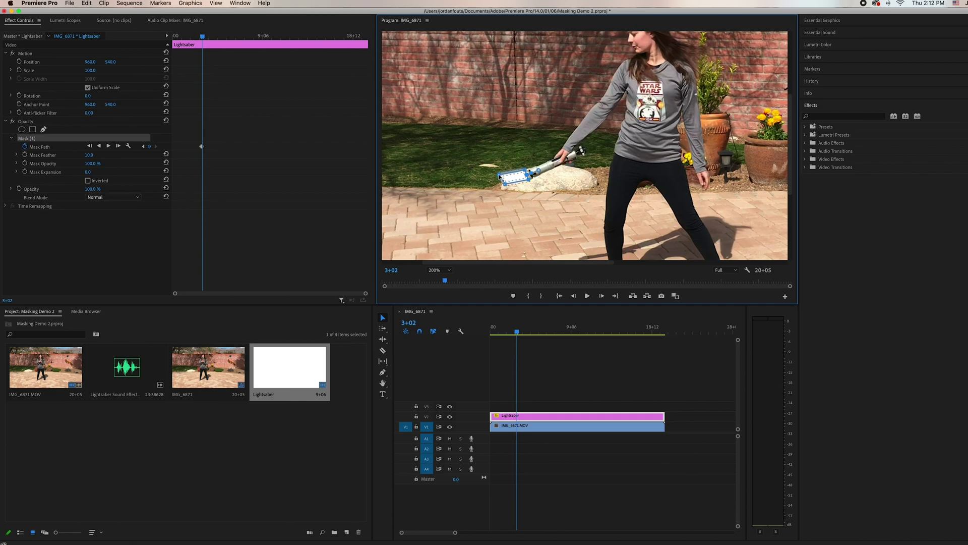
drag(501, 178, 504, 183)
Magnify the Effect Controls keyframe timeline around the playhead and check the Mask Path keyframes at 3+01 and 3+02.
click(601, 296)
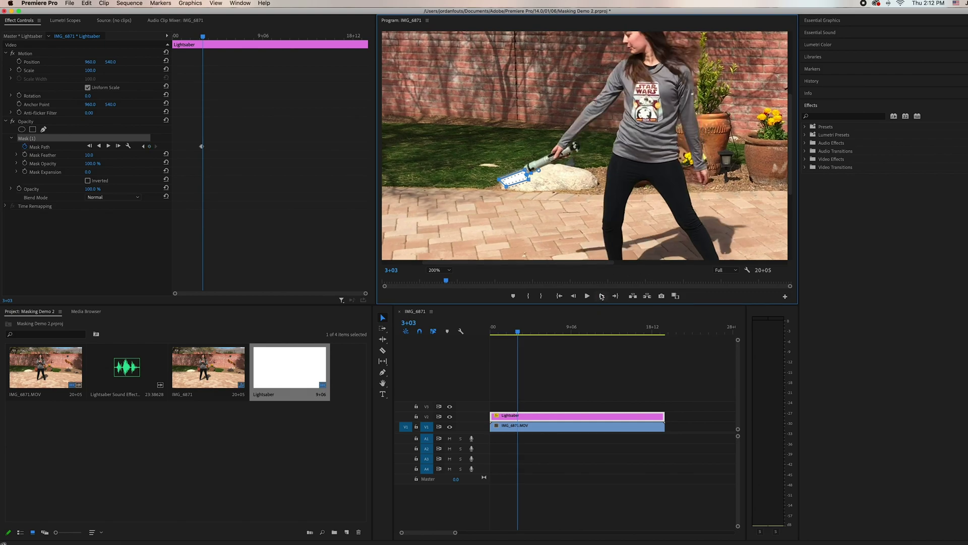
click(212, 154)
key(equal)
key(equal)
key(equal)
key(equal)
key(equal)
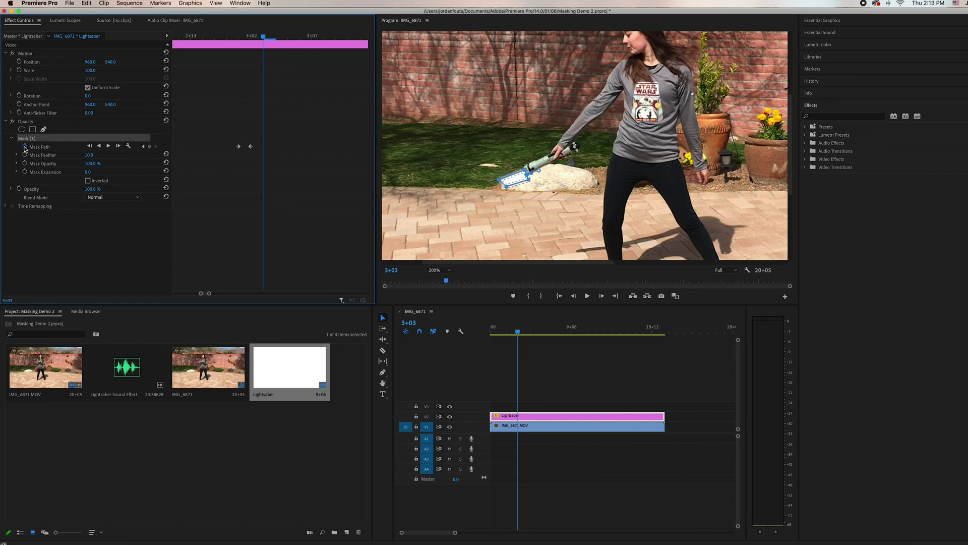
click(247, 41)
mouse_move(247, 41)
mouse_down()
mouse_move(228, 40)
mouse_move(248, 42)
mouse_up()
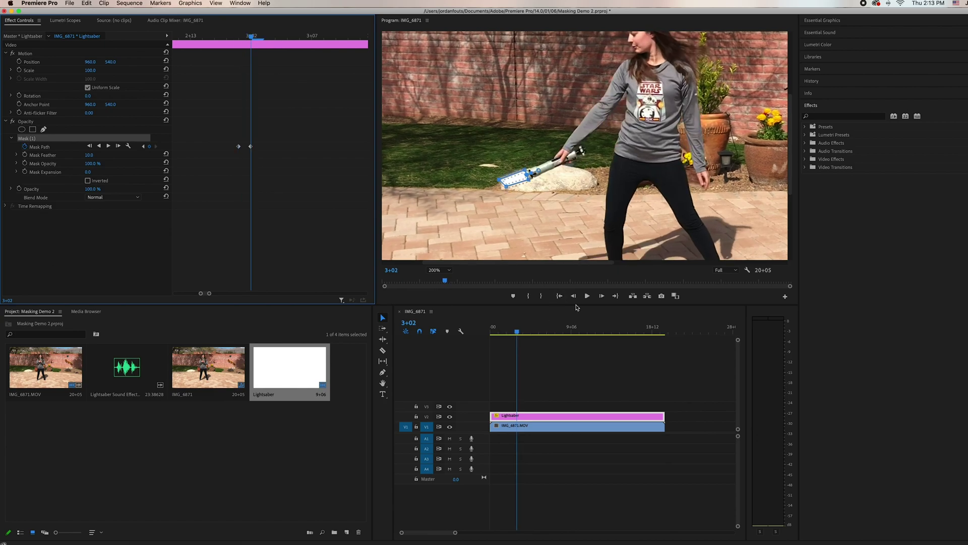
Advance to 3+03 and reshape the mask's far end so the blade extends past the rock in line with the hilt.
click(602, 296)
drag(524, 170, 473, 170)
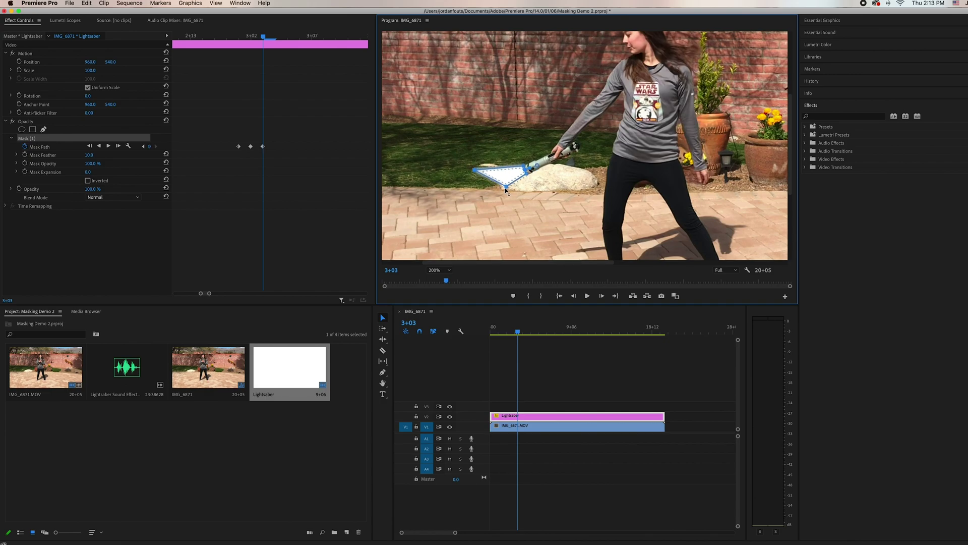
drag(476, 183, 470, 178)
drag(471, 187, 461, 183)
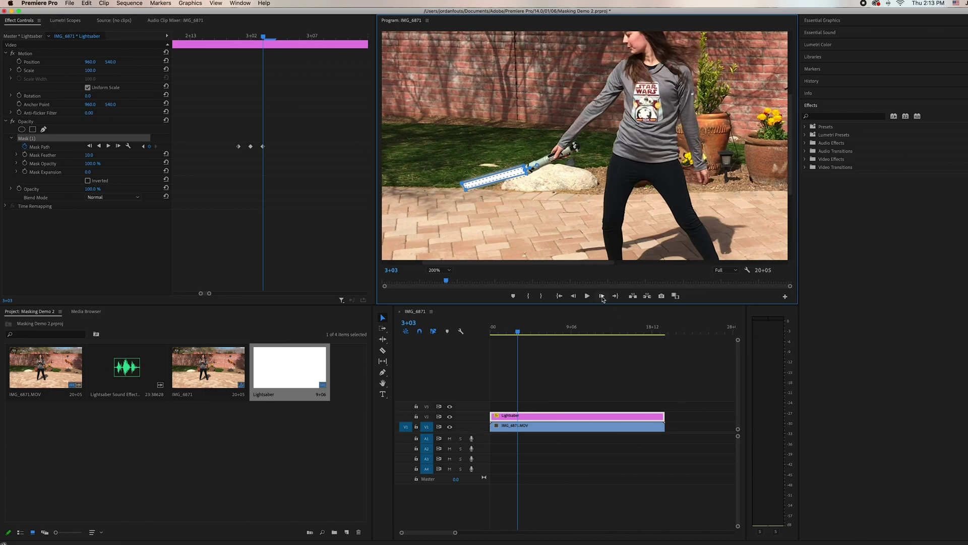
Advance to 3+04, align the mask's base with the hilt and extend the blade's tip onto the paving.
click(602, 296)
drag(525, 175, 527, 172)
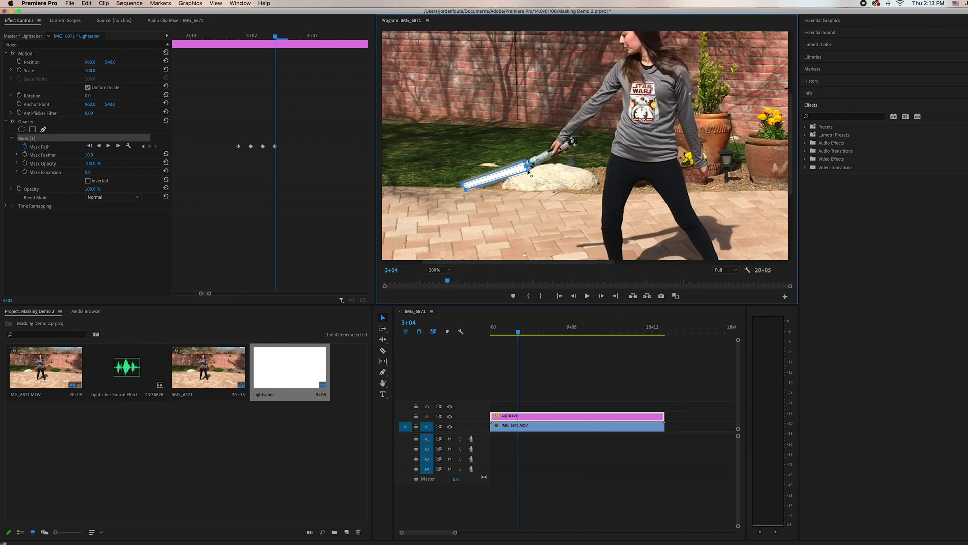
drag(464, 186, 439, 201)
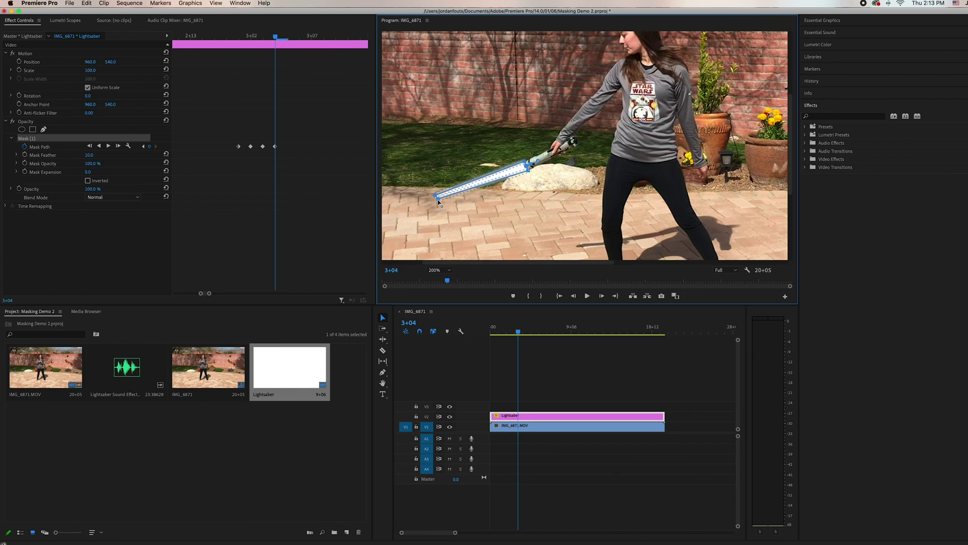
At 3+05, realign the mask's base with the hilt and lengthen the blade, and at 3+06 adjust its base point.
click(601, 296)
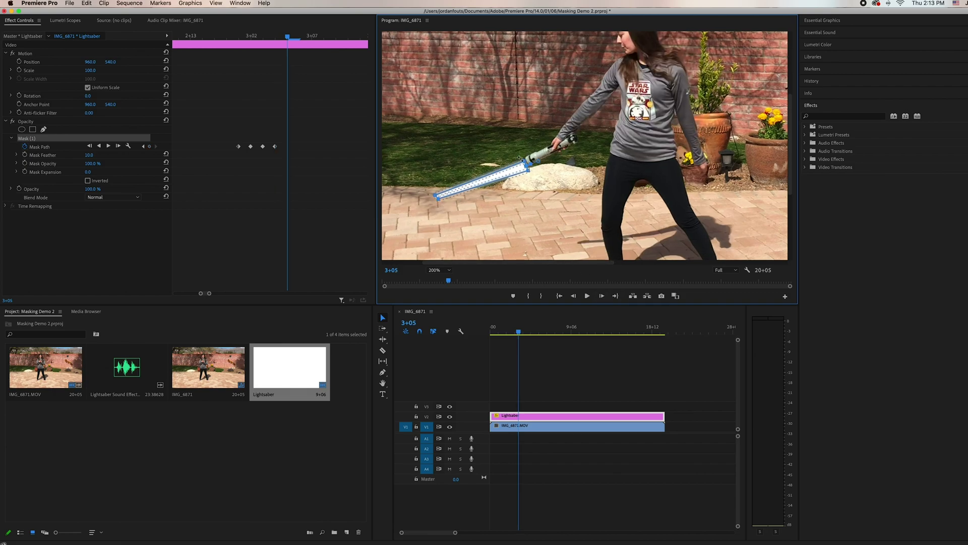
drag(525, 164, 527, 158)
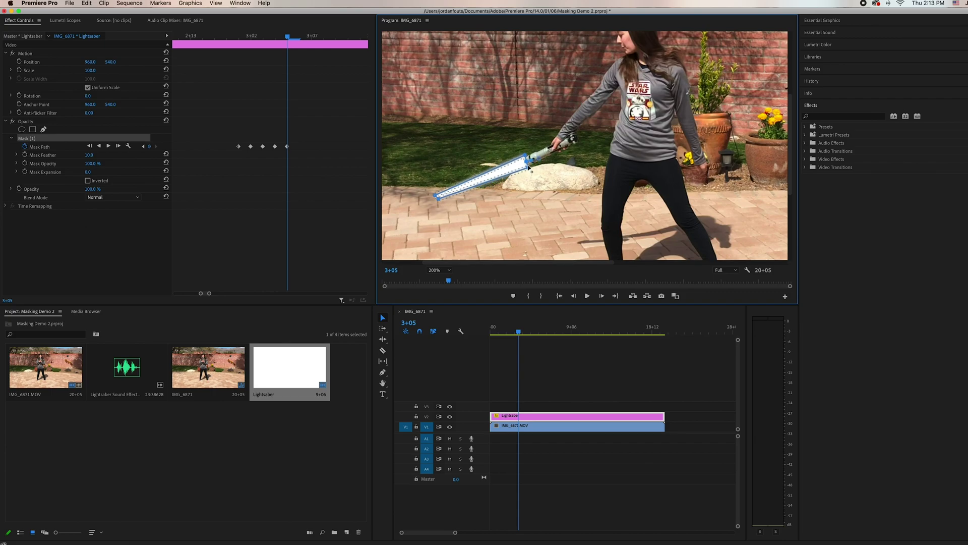
drag(435, 194, 409, 207)
click(601, 295)
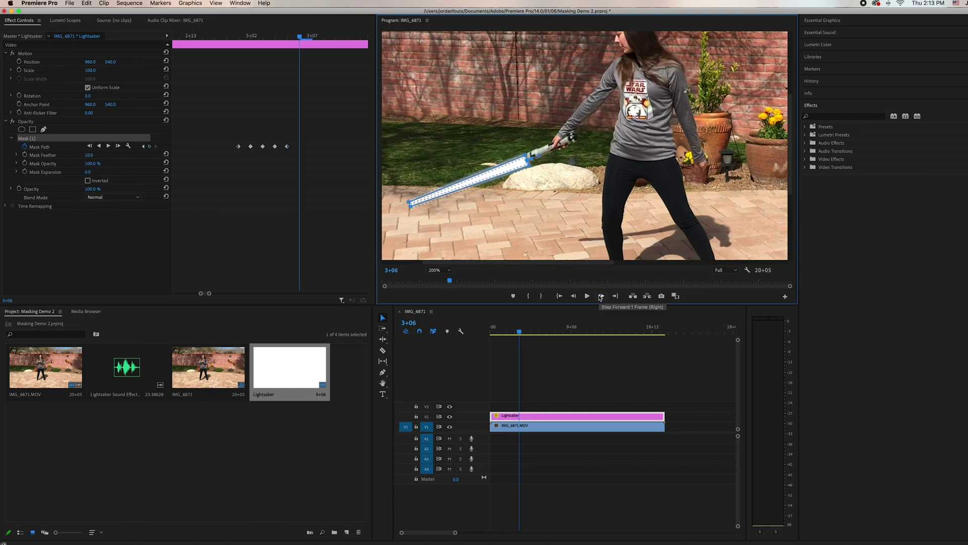
drag(527, 159, 531, 163)
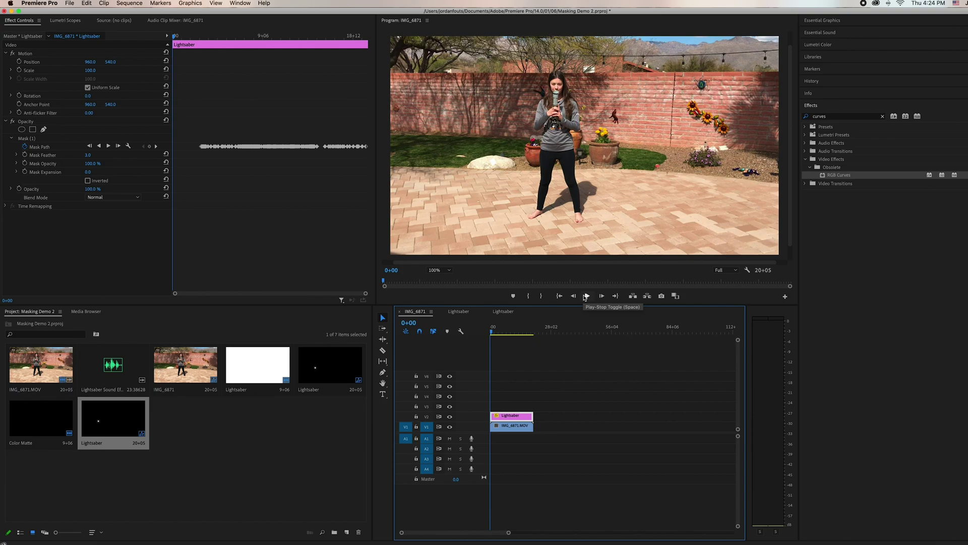
Play the masked blade animation from the start of the sequence.
click(586, 296)
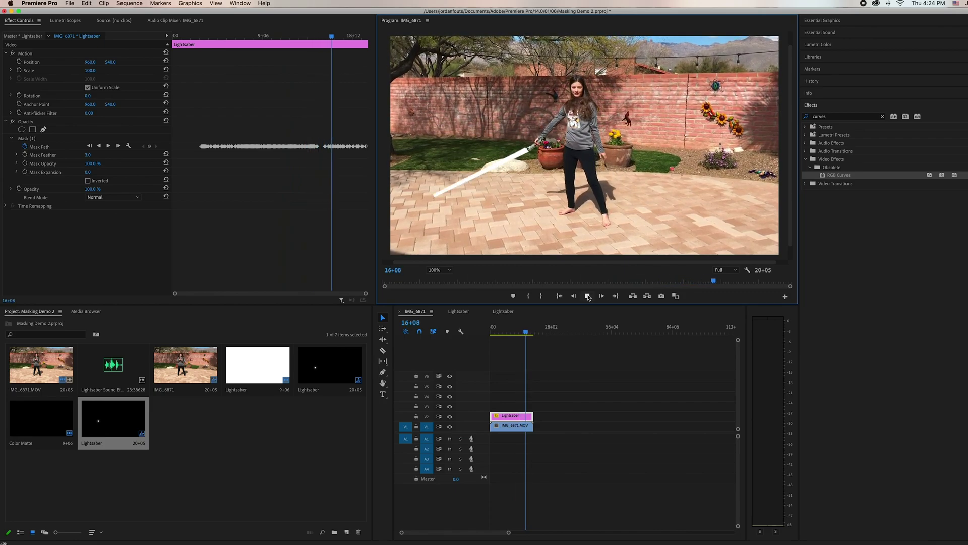
click(588, 296)
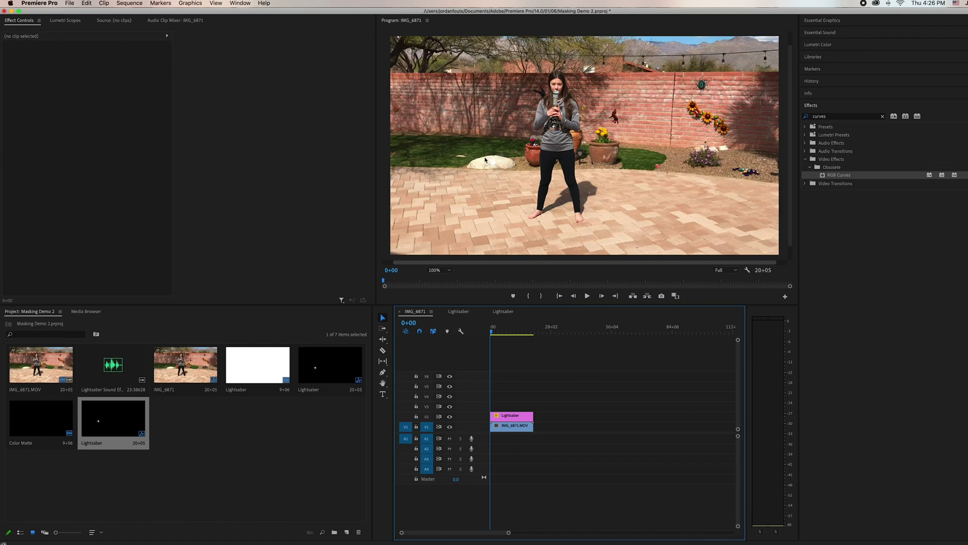
Inspect the Lightsaber matte over the rock at 400%, comparing frames before 3+01 with the blade's first frames.
click(444, 271)
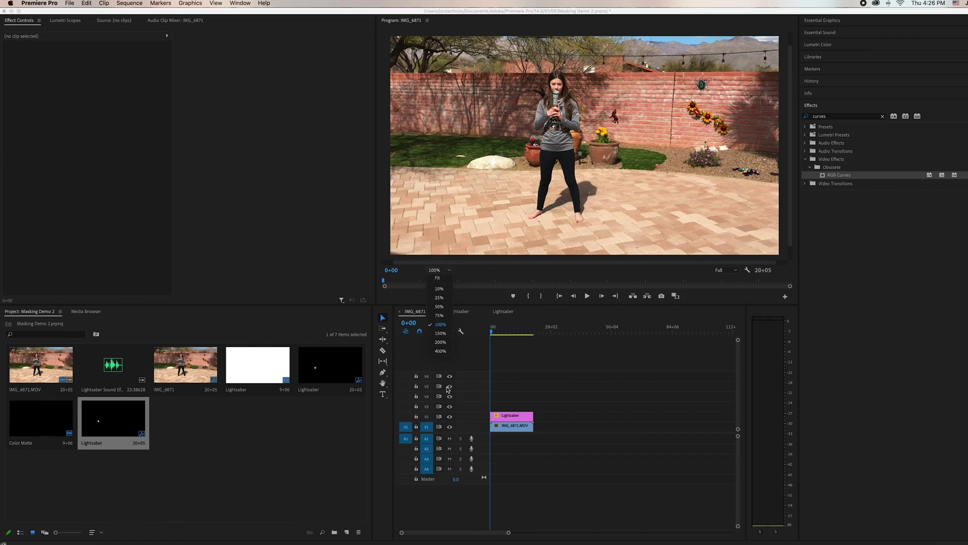
click(444, 354)
drag(574, 263, 501, 265)
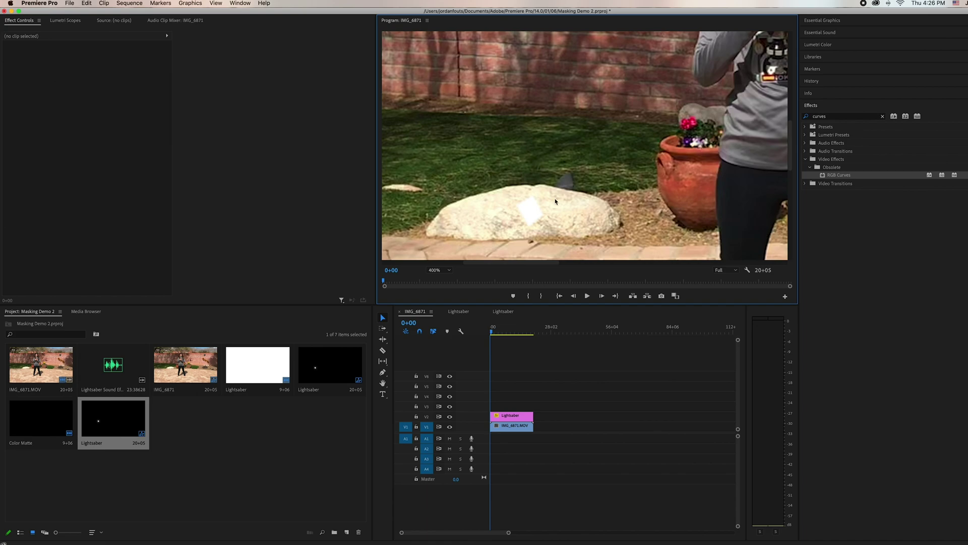
click(514, 415)
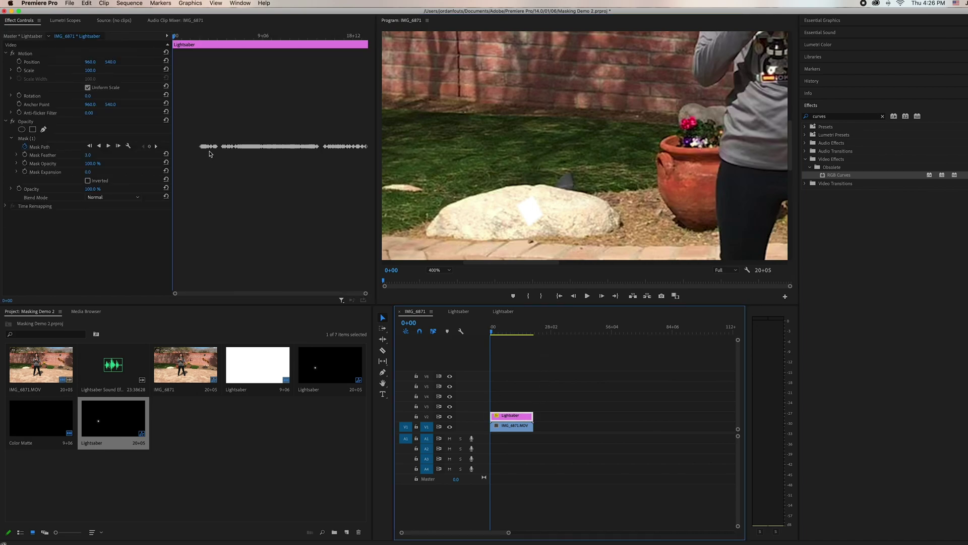
drag(175, 37, 204, 38)
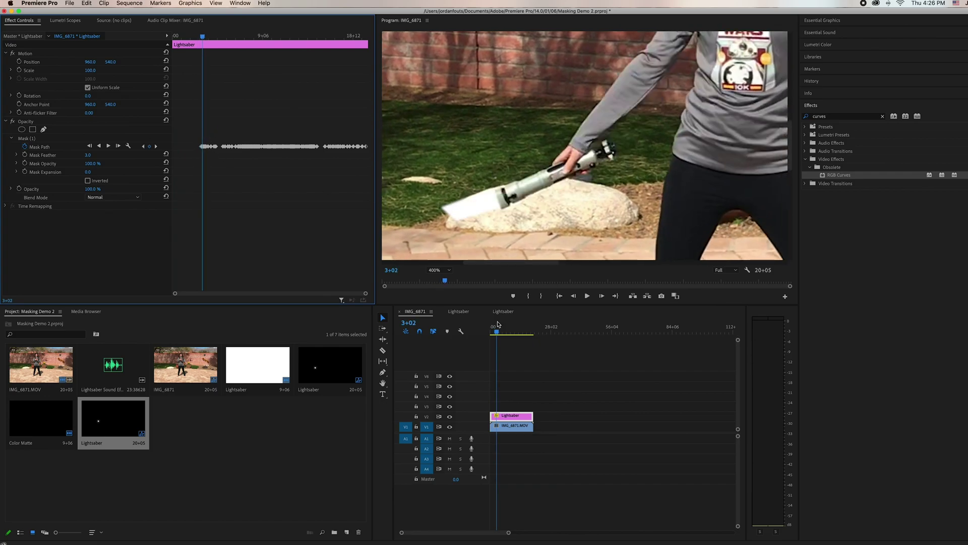
click(574, 296)
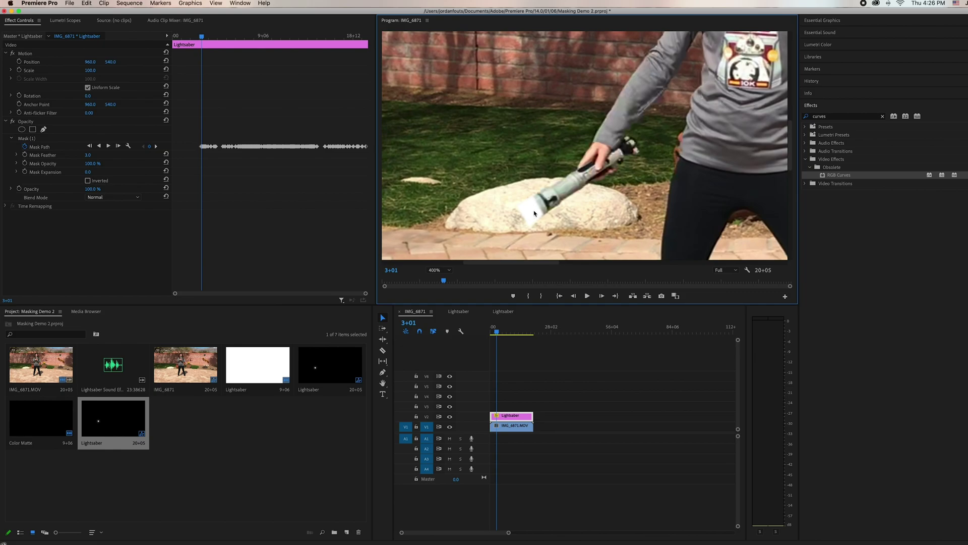
drag(201, 37, 189, 38)
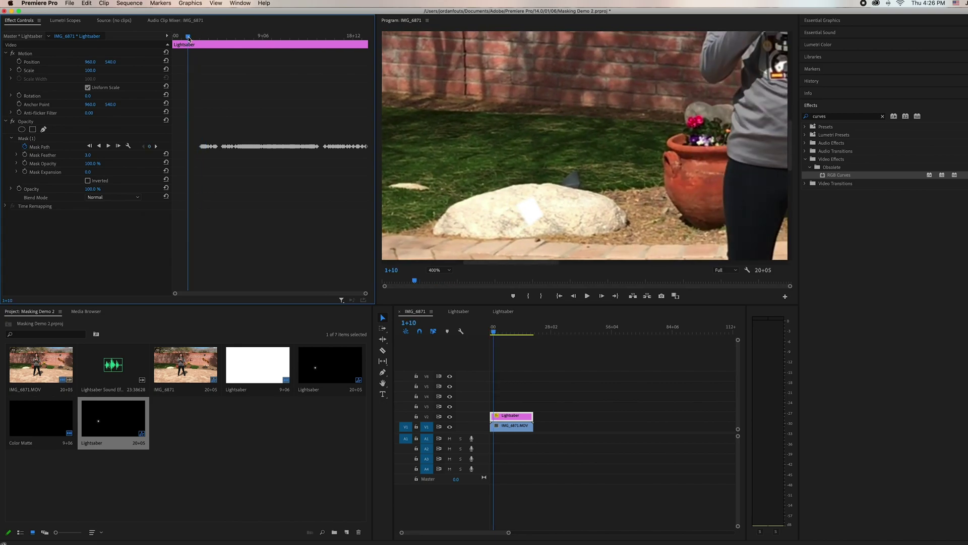
drag(189, 36, 194, 40)
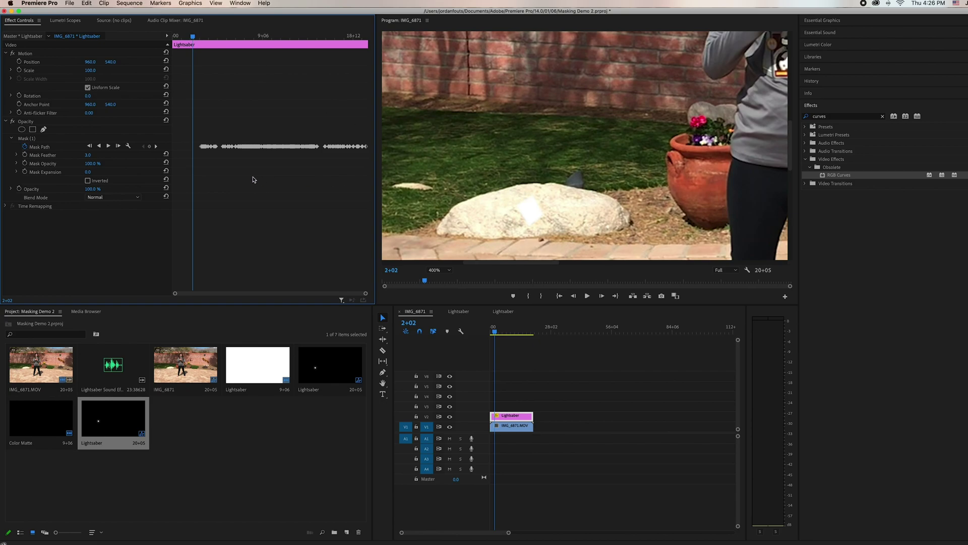
Keyframe the Lightsaber matte's Opacity at 100% on frame 3+01 and at 0% on frame 3+00.
drag(192, 35, 199, 35)
key(equal)
key(equal)
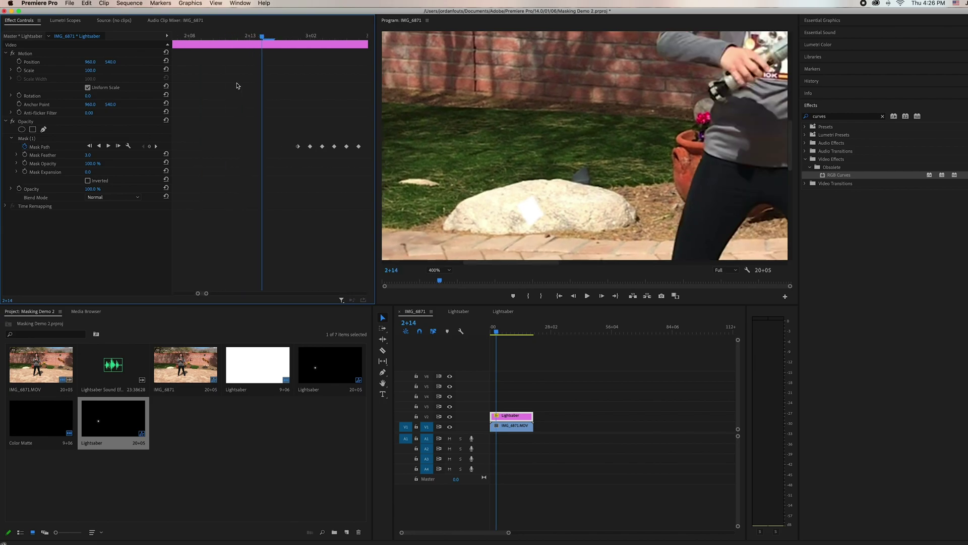
drag(264, 39, 298, 40)
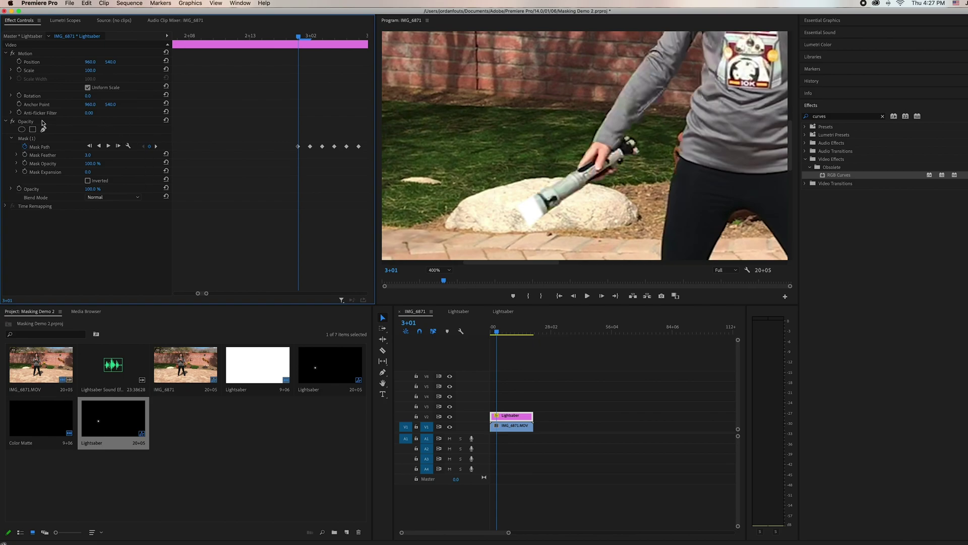
click(19, 189)
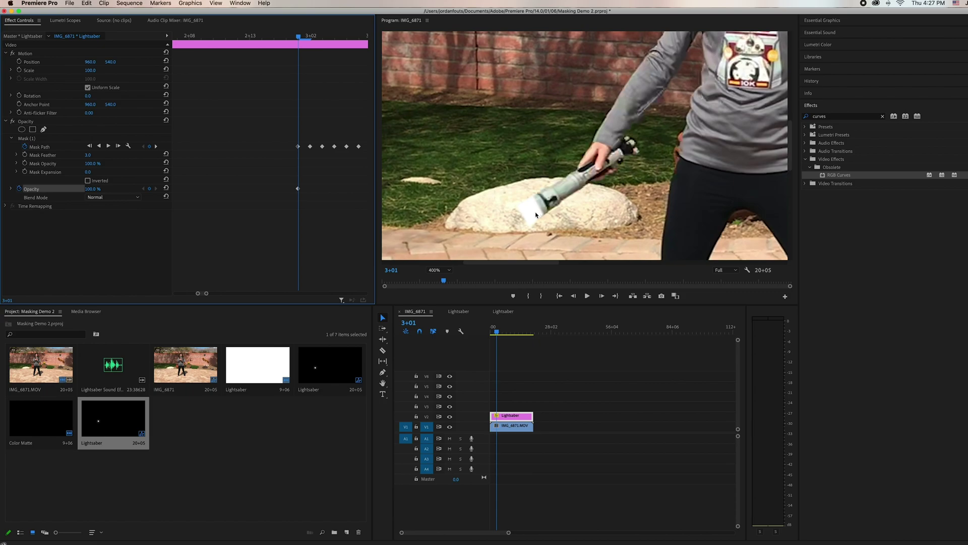
click(573, 296)
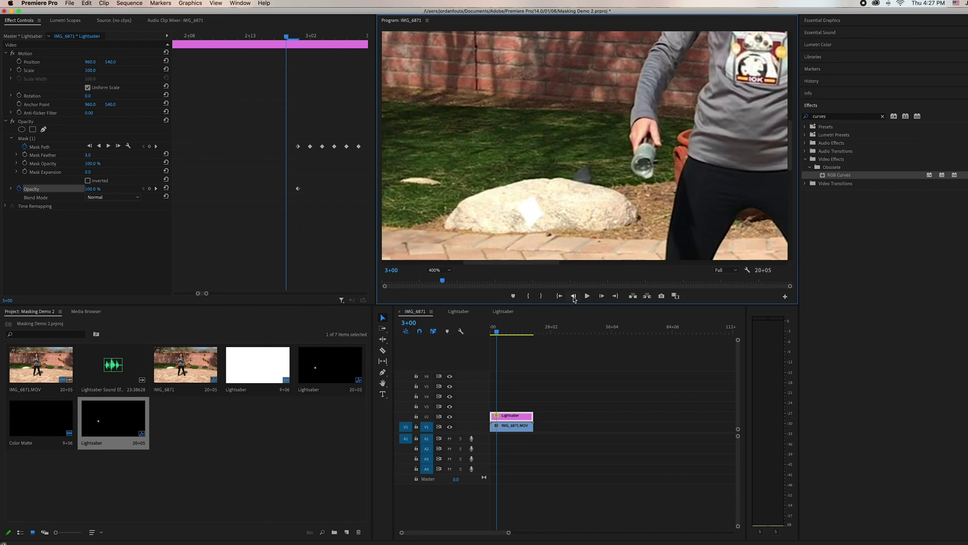
click(95, 190)
text(0)
key(Return)
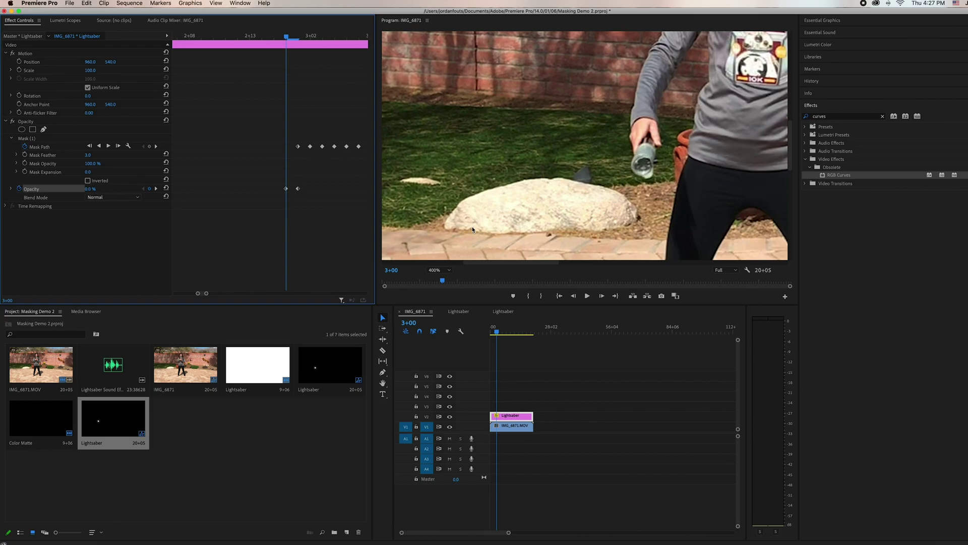
Play the sequence at 100% view to review the blade's appearance and motion, and return the playhead to 3+05.
click(435, 270)
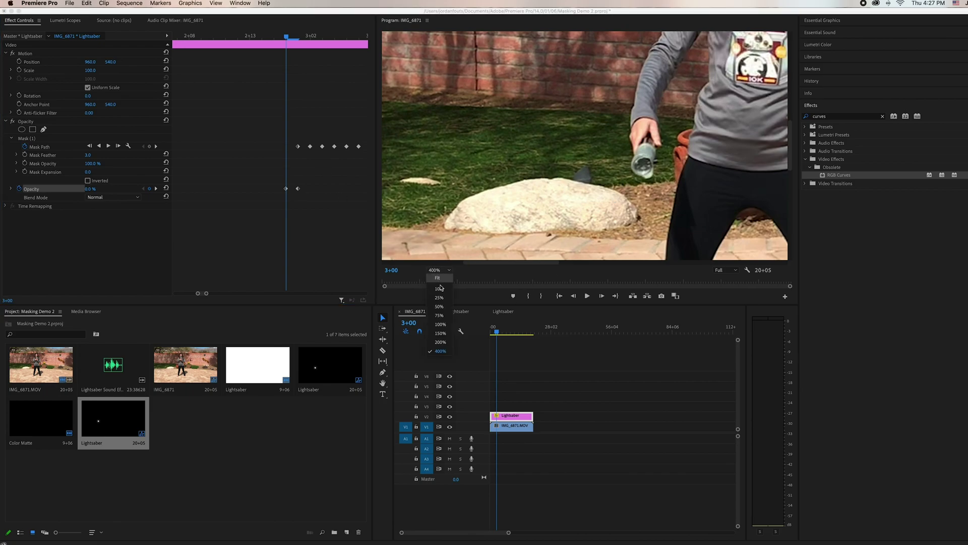
click(439, 288)
click(438, 270)
click(441, 322)
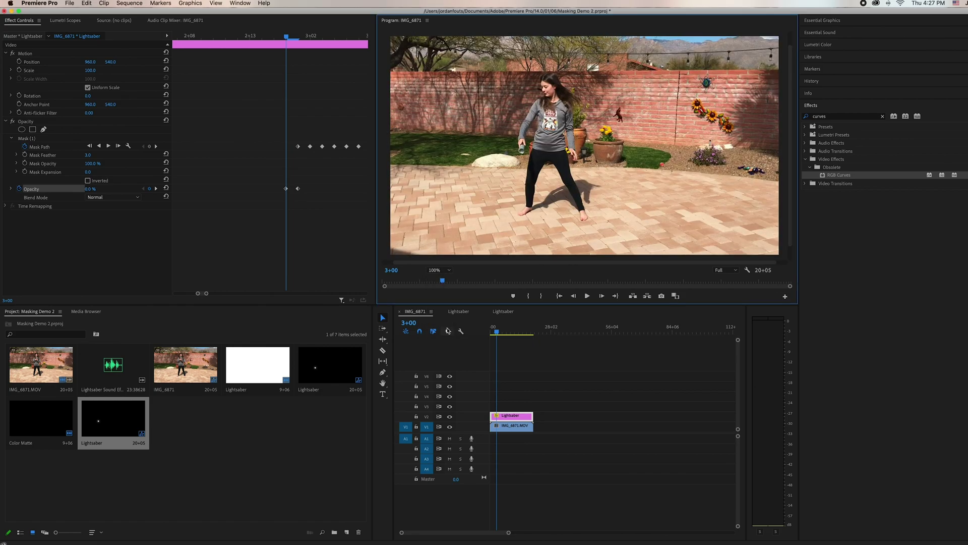
drag(187, 36, 183, 37)
click(586, 296)
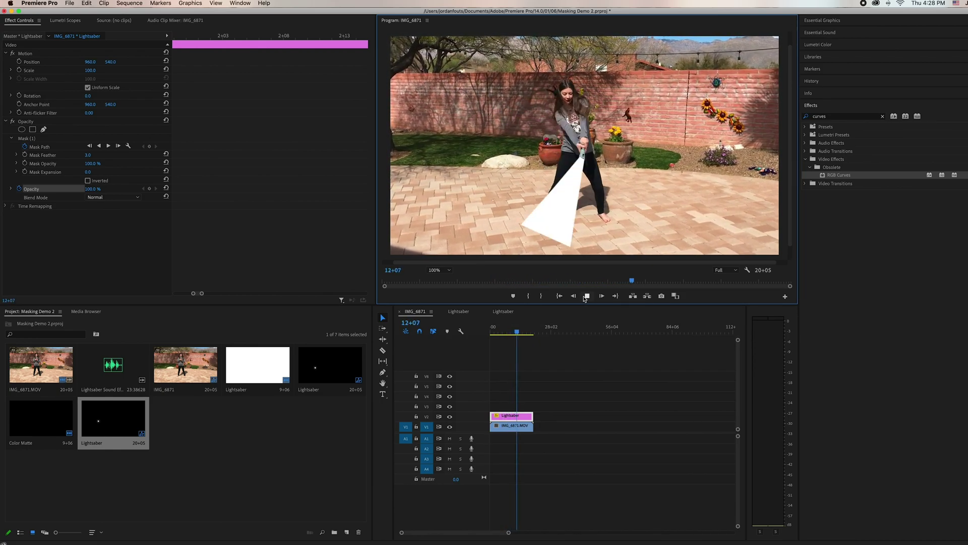
click(584, 298)
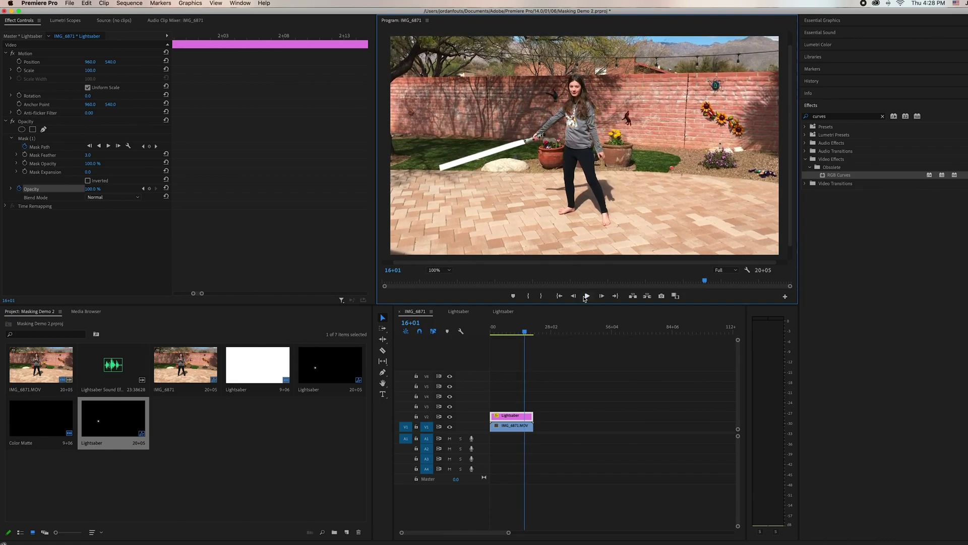
click(497, 332)
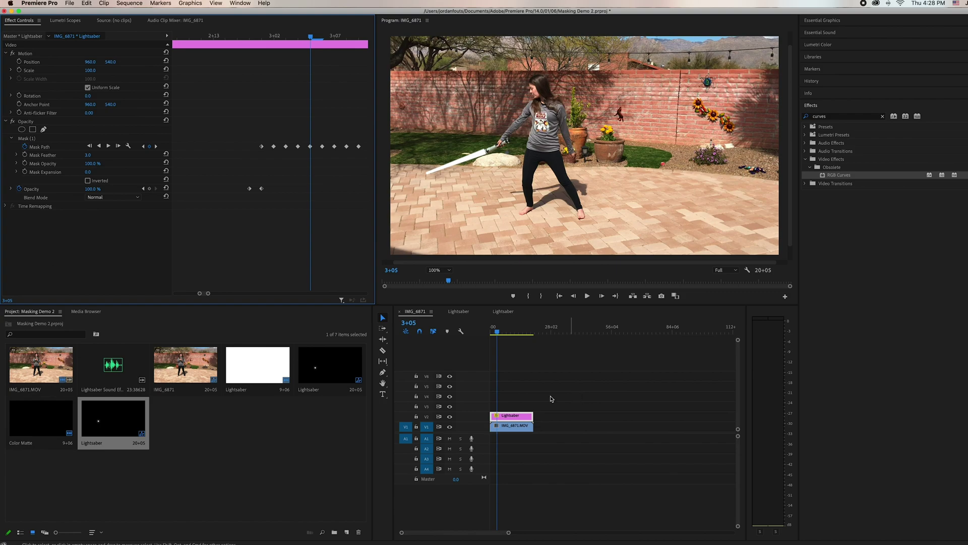
Paste four copies of the Lightsaber matte end to end on V1, past the end of the footage.
drag(505, 332, 544, 334)
key(super+v)
key(super+v)
key(super+v)
key(super+v)
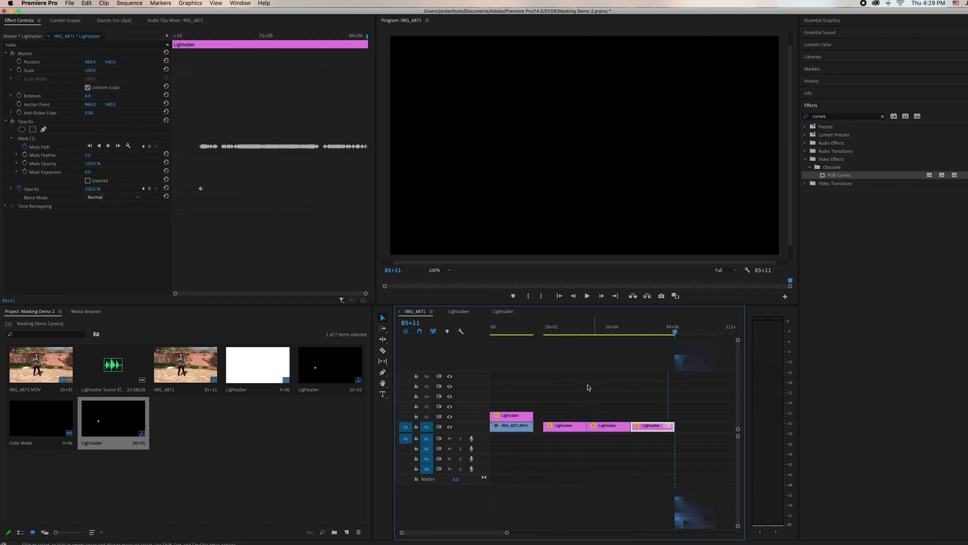
click(663, 397)
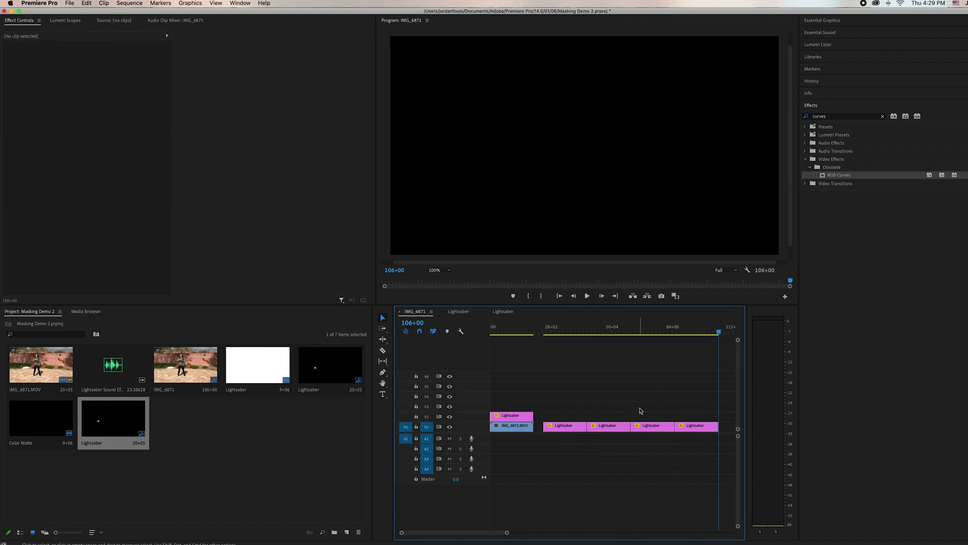
click(561, 333)
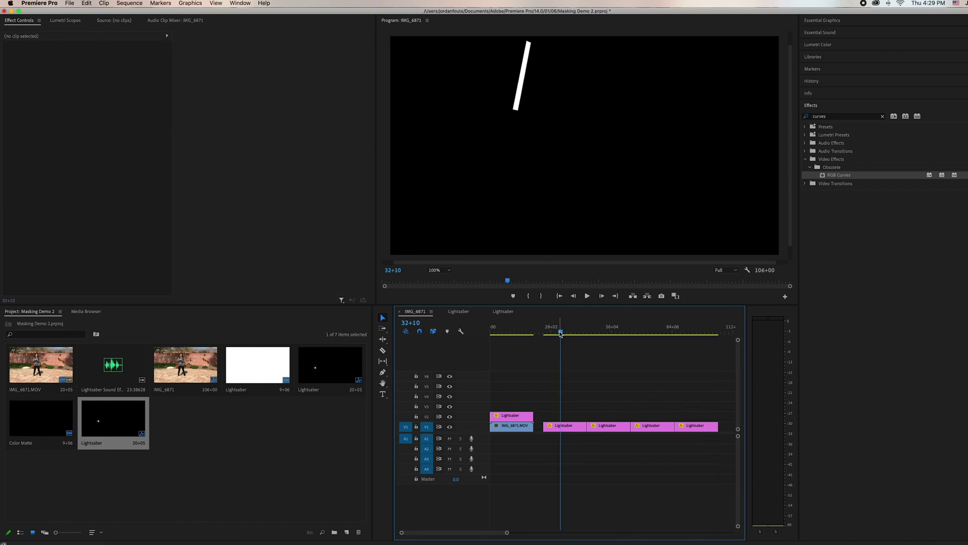
Stack the four Lightsaber copies on tracks V3 to V6, aligned with the original matte above the footage.
drag(565, 429, 513, 408)
drag(595, 429, 499, 395)
drag(655, 426, 511, 385)
drag(696, 427, 510, 376)
With the playhead at 7+05, set Mask Feather to 120 on the V6 Lightsaber copy and 60 on the V5 copy.
click(508, 335)
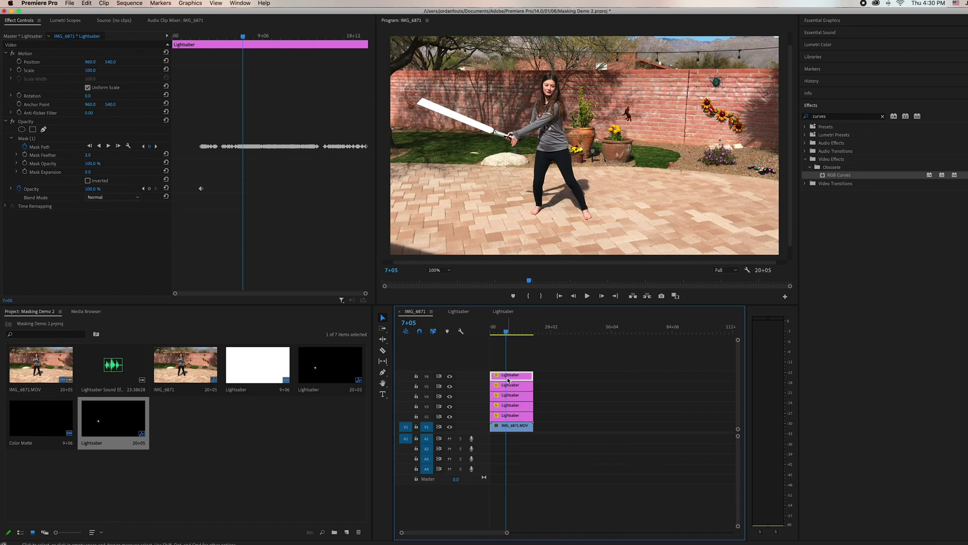
click(91, 154)
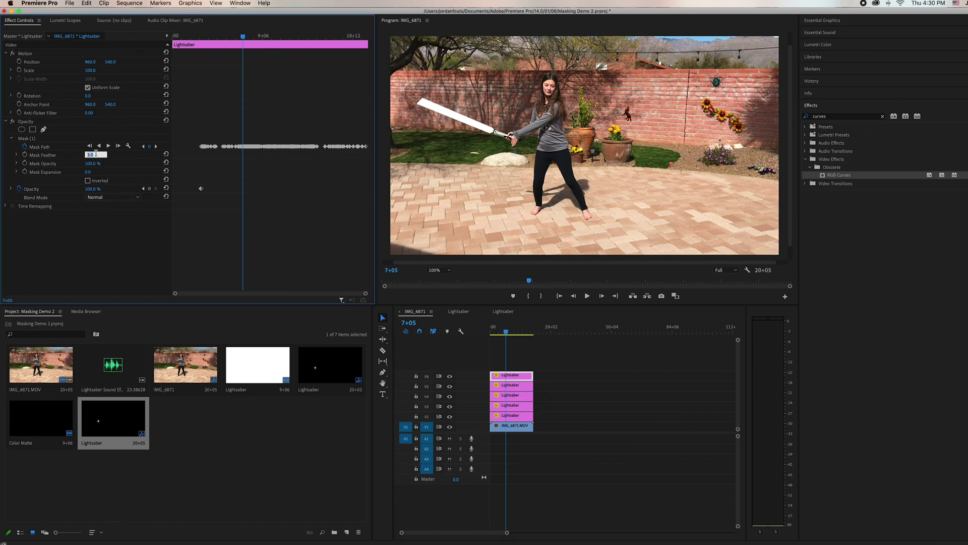
text(120)
key(Return)
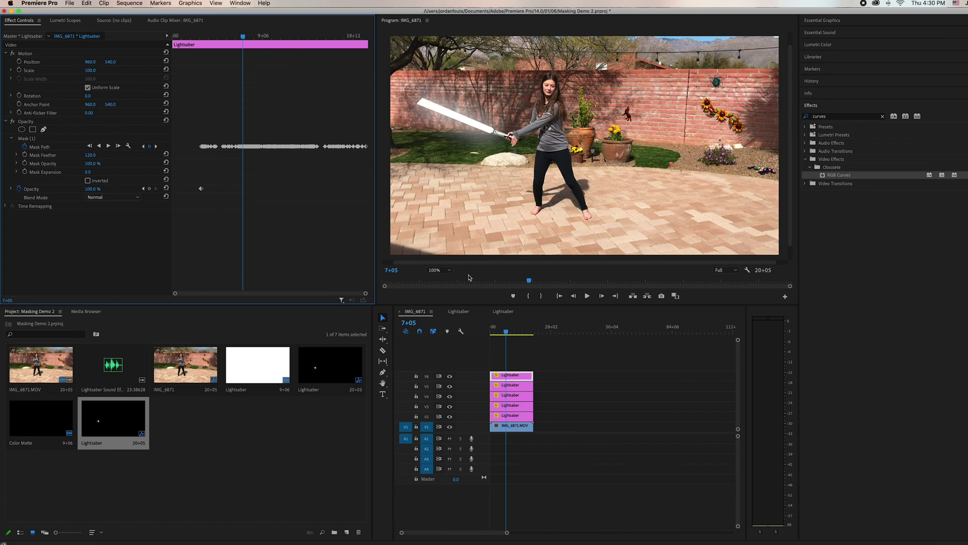
click(522, 388)
click(89, 155)
text(60)
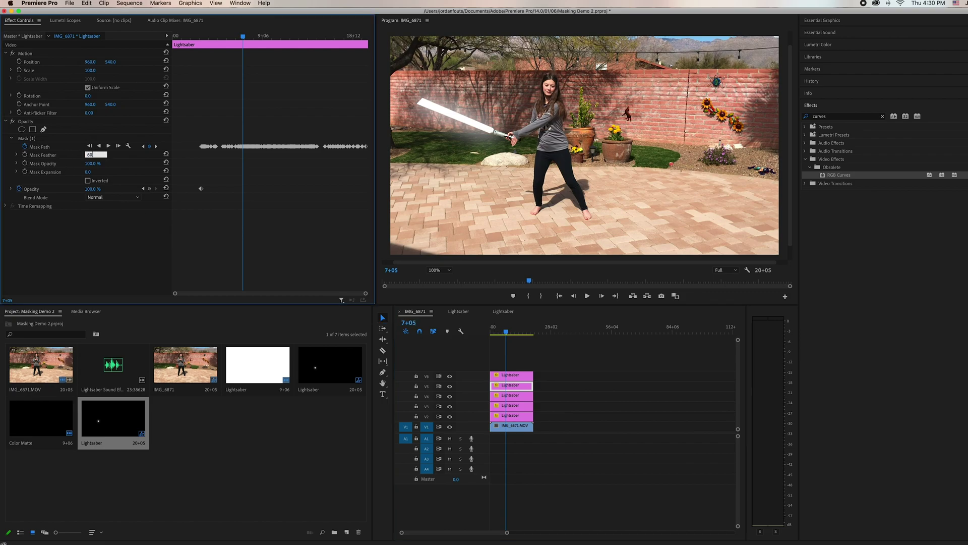
key(Return)
Set Mask Feather to 30 on the V4 Lightsaber copy and 10 on the V3 copy.
click(509, 396)
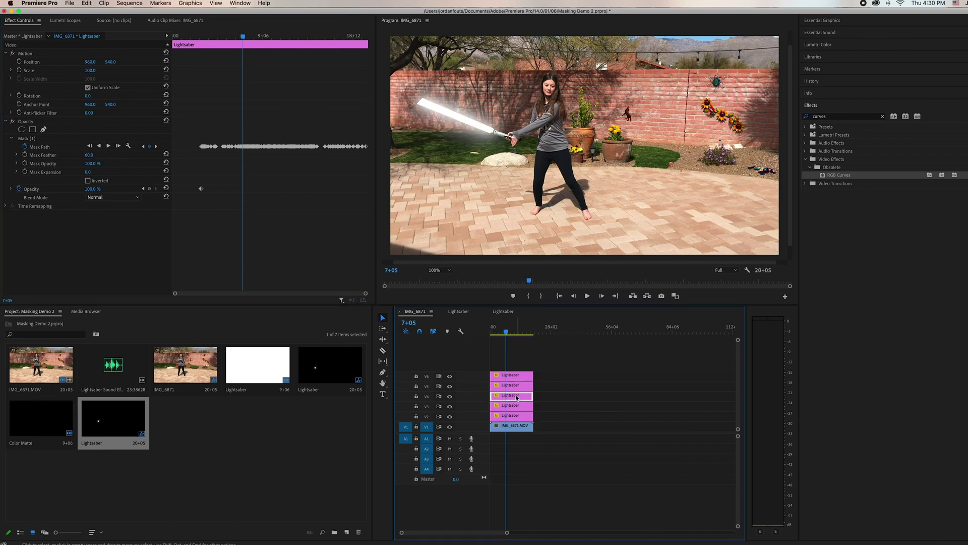
click(95, 155)
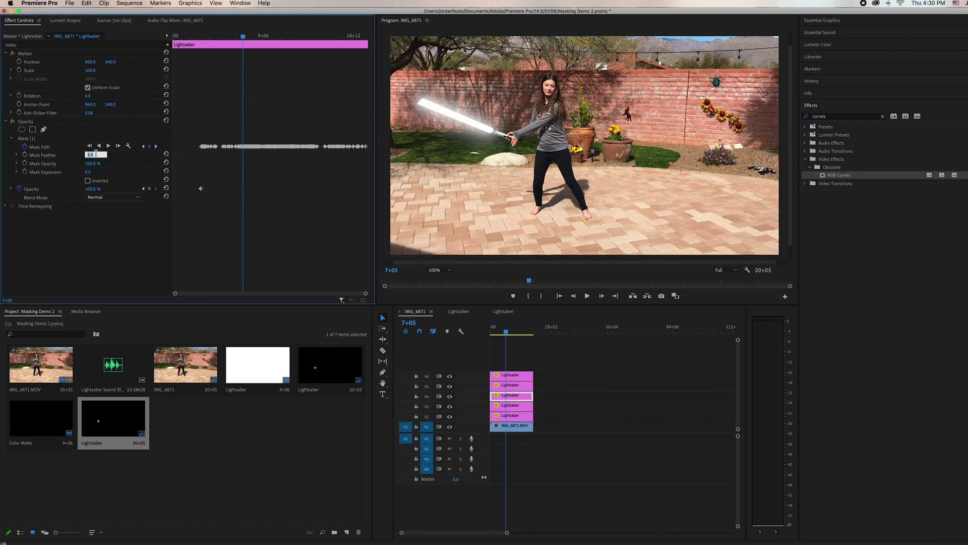
text(30)
key(Return)
click(526, 406)
click(95, 155)
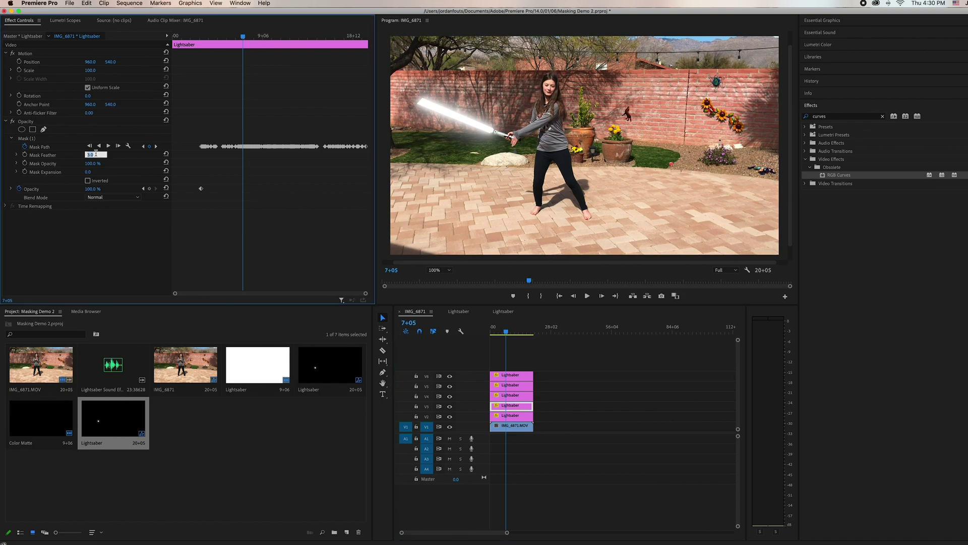
text(10)
key(Return)
Adjust the V2 Lightsaber matte's Mask Feather by eye, trying values such as 70 and 24.
click(509, 418)
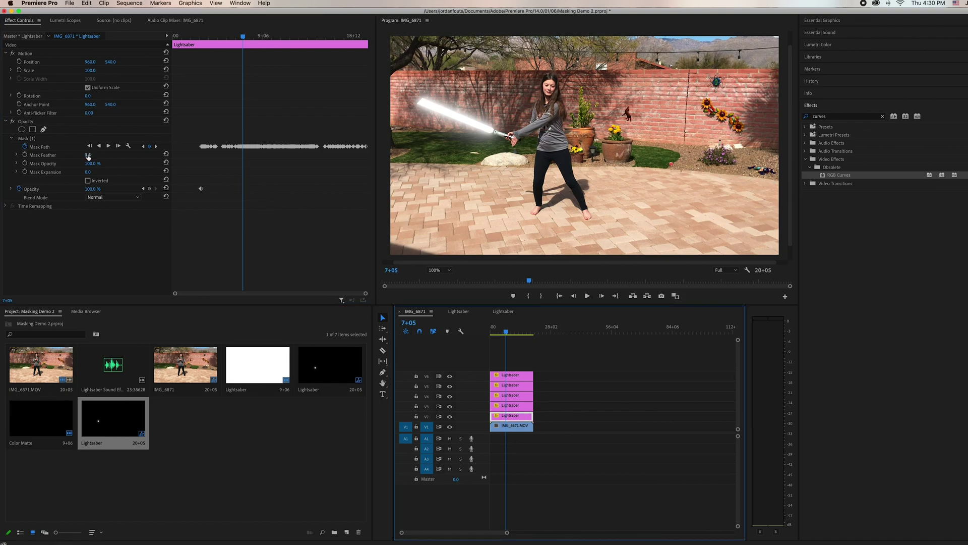
drag(88, 157, 116, 157)
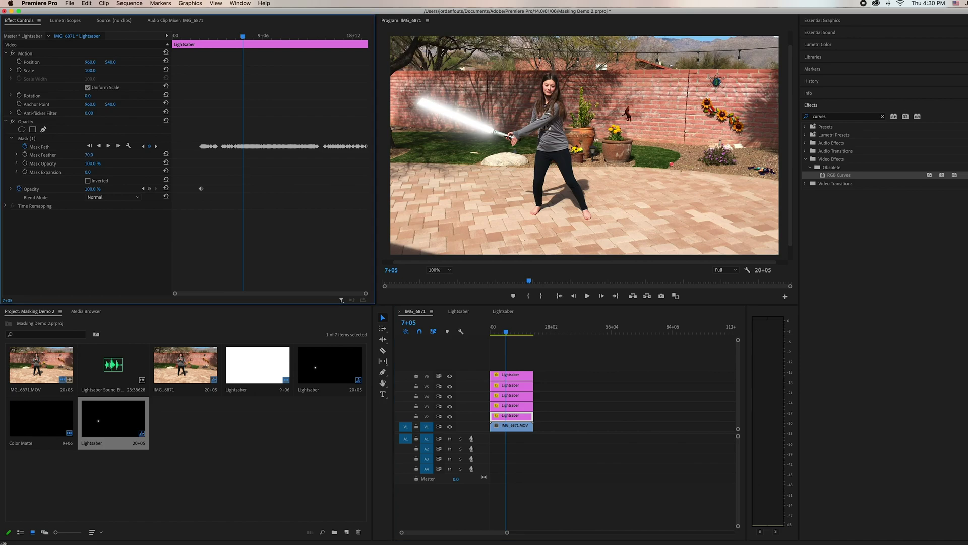
drag(89, 155, 79, 155)
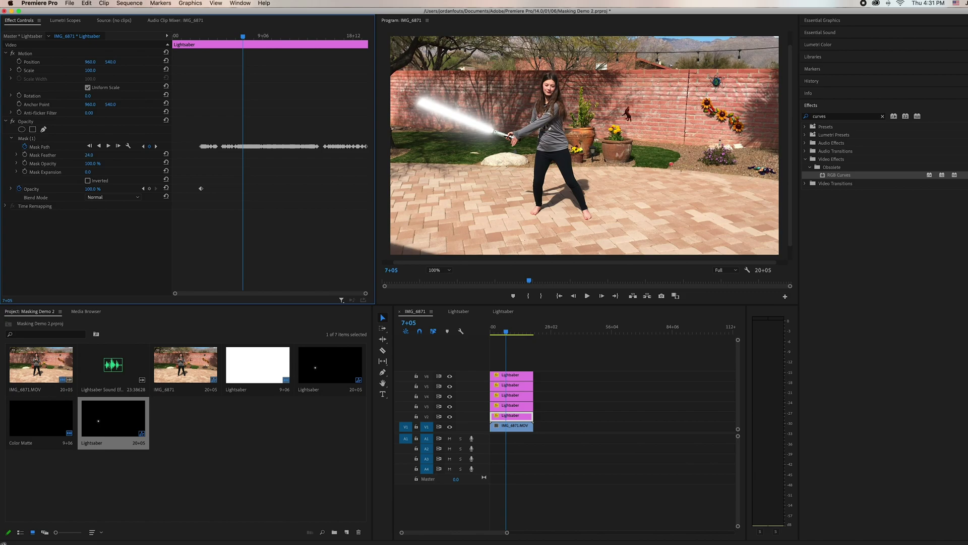
mouse_move(89, 155)
mouse_down()
mouse_move(69, 155)
mouse_move(102, 155)
mouse_move(76, 156)
mouse_up()
click(589, 407)
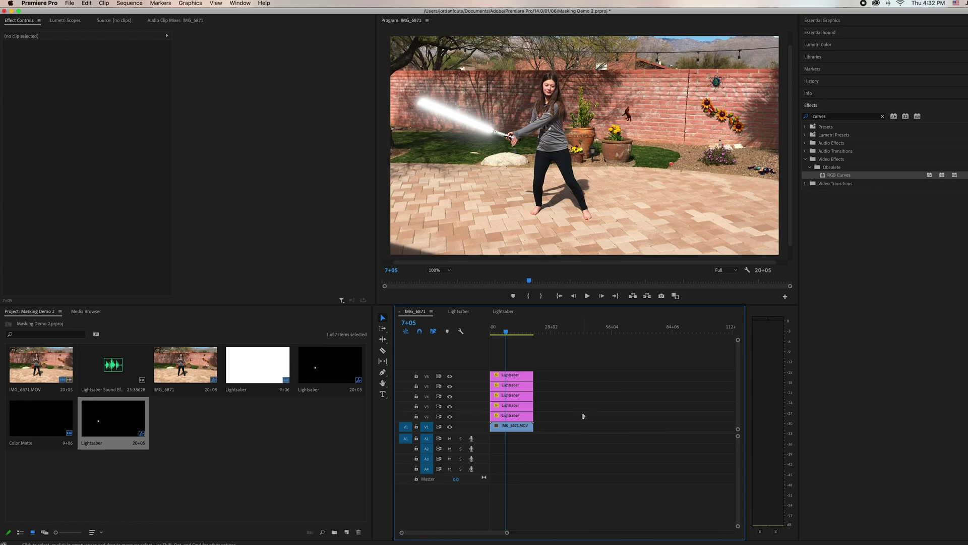
Move all five Lightsaber clips up one track to V3 through V7, leaving V2 empty.
drag(590, 419, 524, 358)
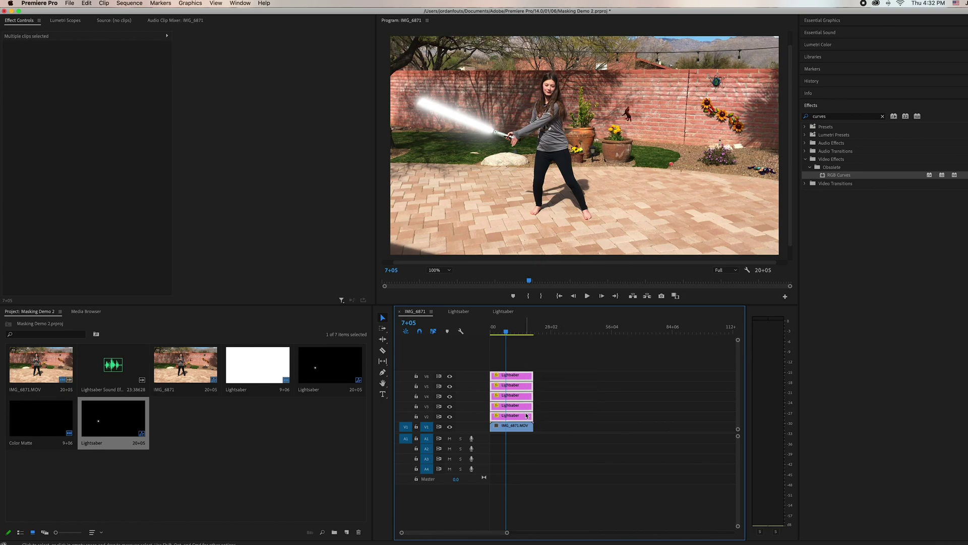
drag(526, 415, 529, 406)
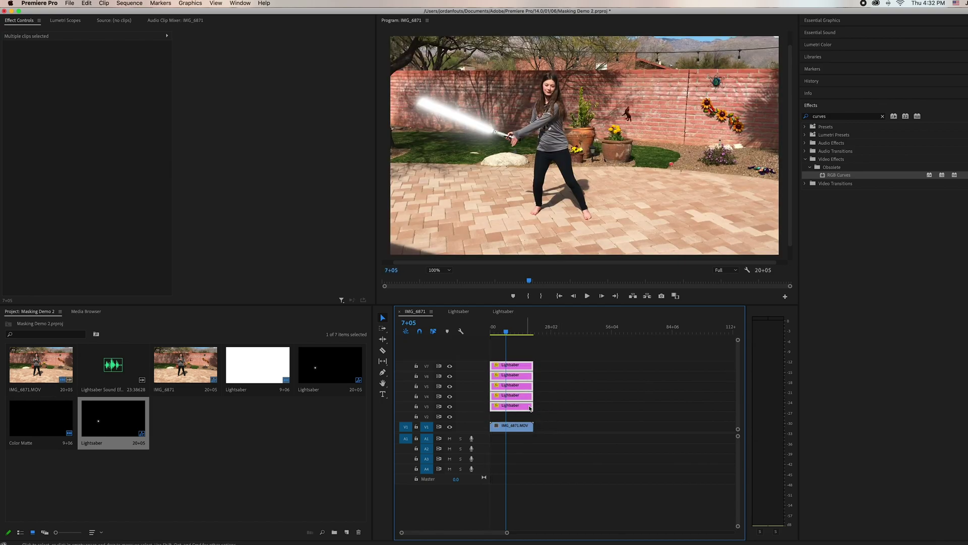
click(560, 383)
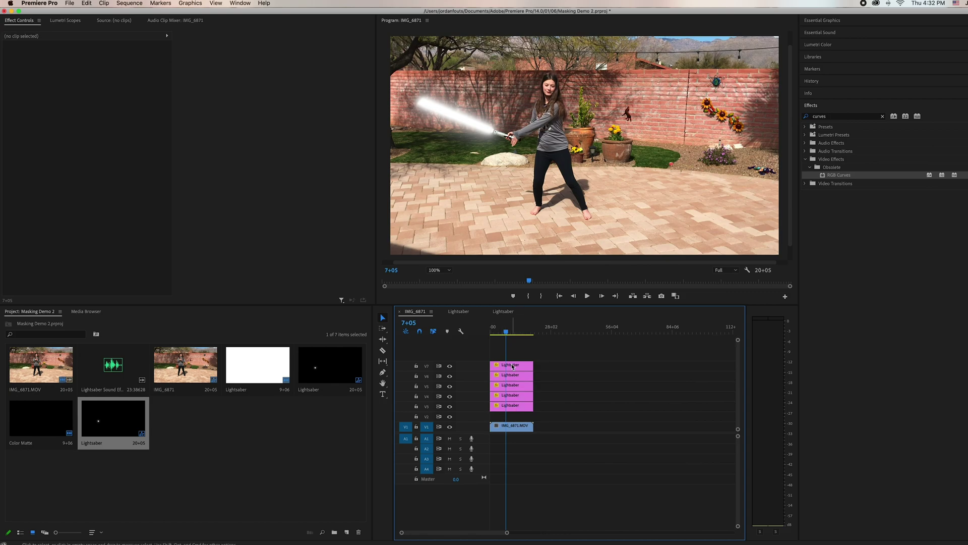
Create a black 1920 x 1080 color matte at 30.00 fps, keeping the name Color Matte.
click(346, 532)
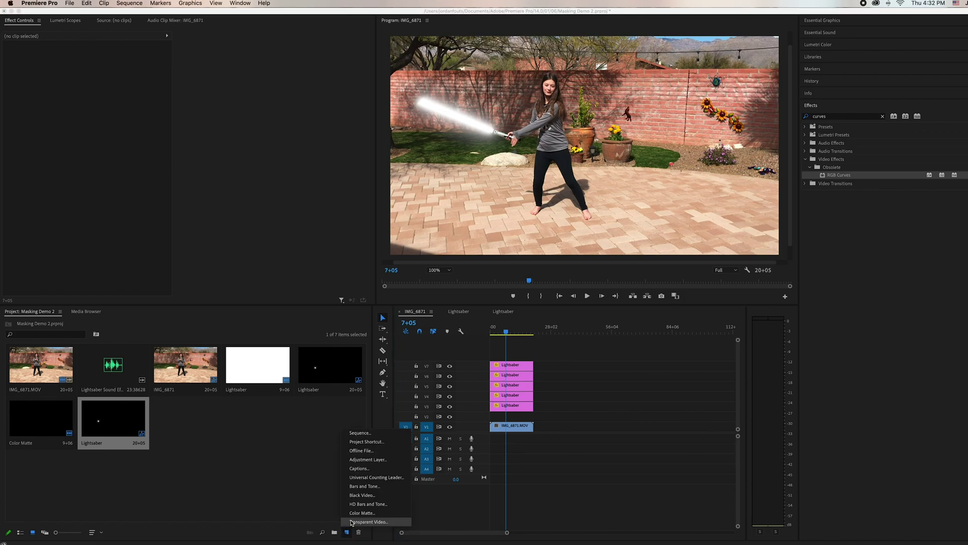
click(355, 514)
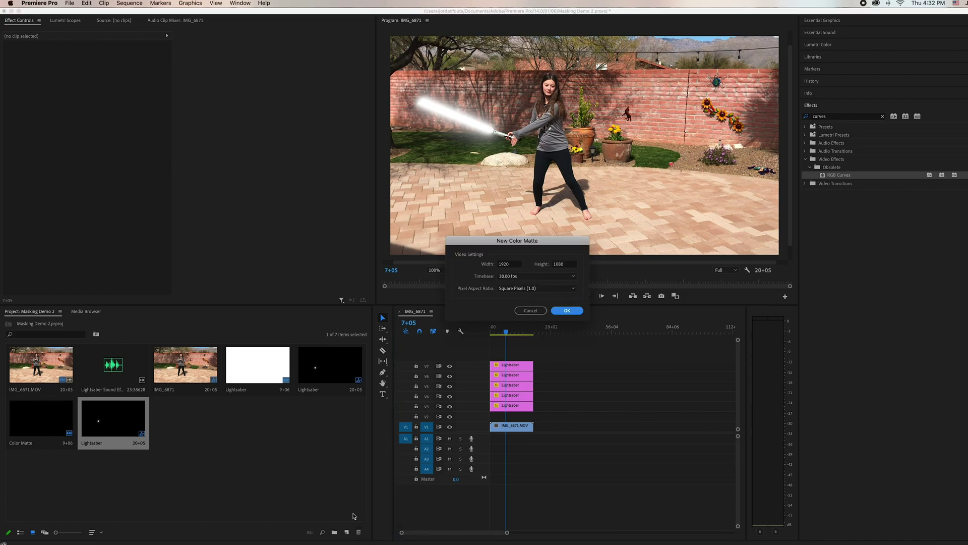
click(568, 313)
click(600, 264)
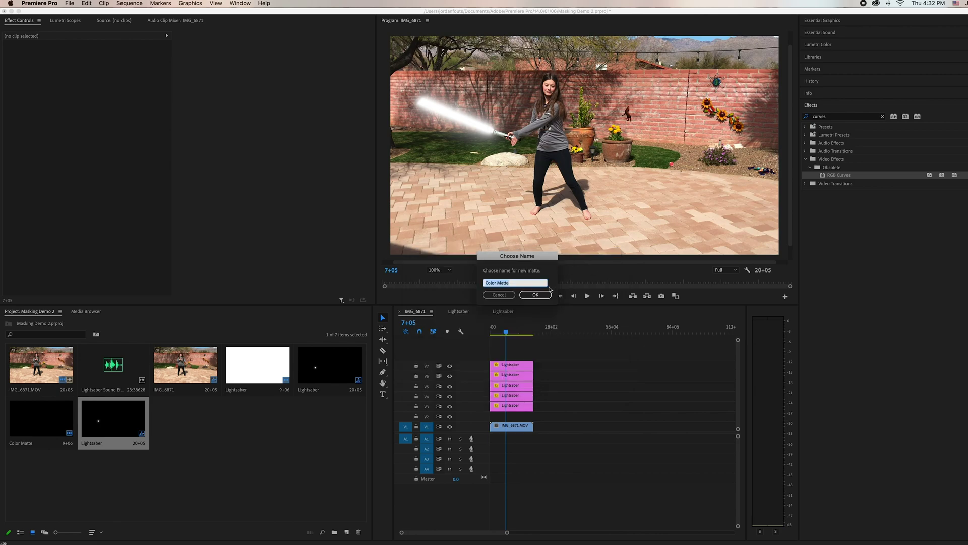
click(537, 295)
click(294, 446)
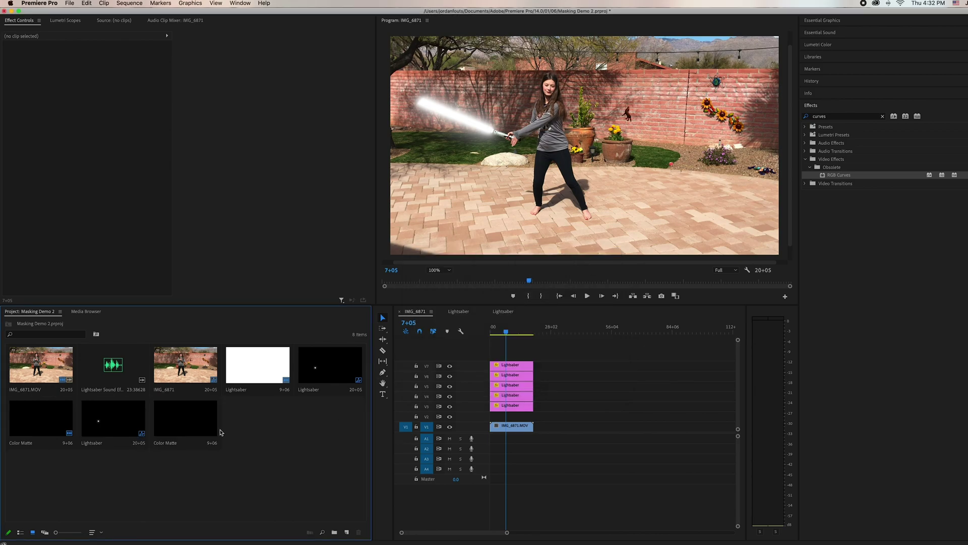
Place the black Color Matte at the start of V2 and extend it to the end of the footage.
click(163, 420)
drag(163, 419, 498, 417)
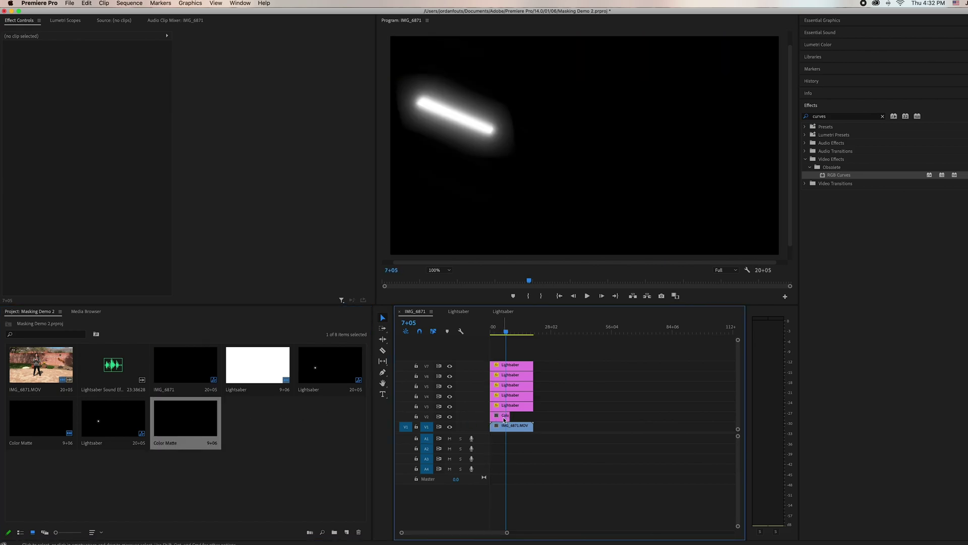
drag(509, 417, 533, 416)
Nest the Color Matte and all five Lightsaber clips into one sequence named Lightsaber.
drag(546, 412, 524, 356)
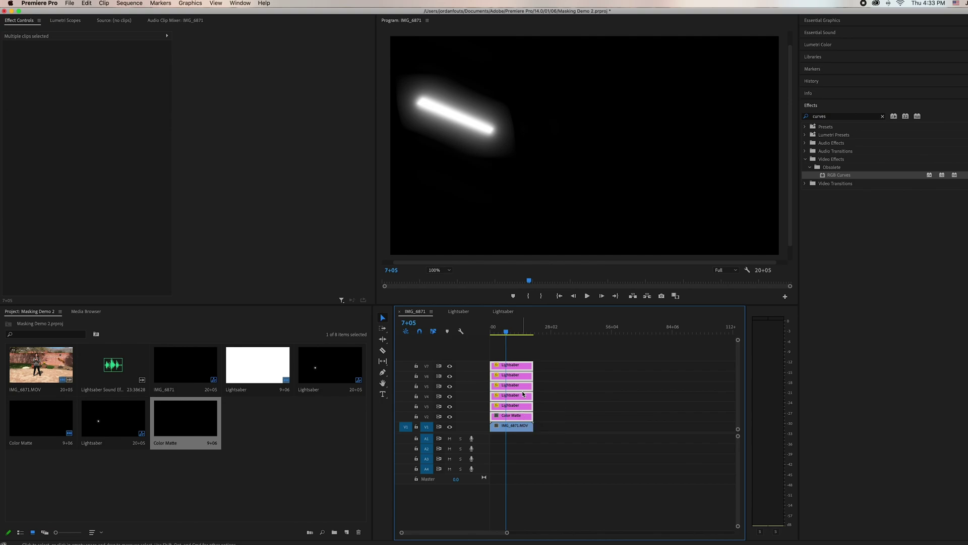
right_click(522, 391)
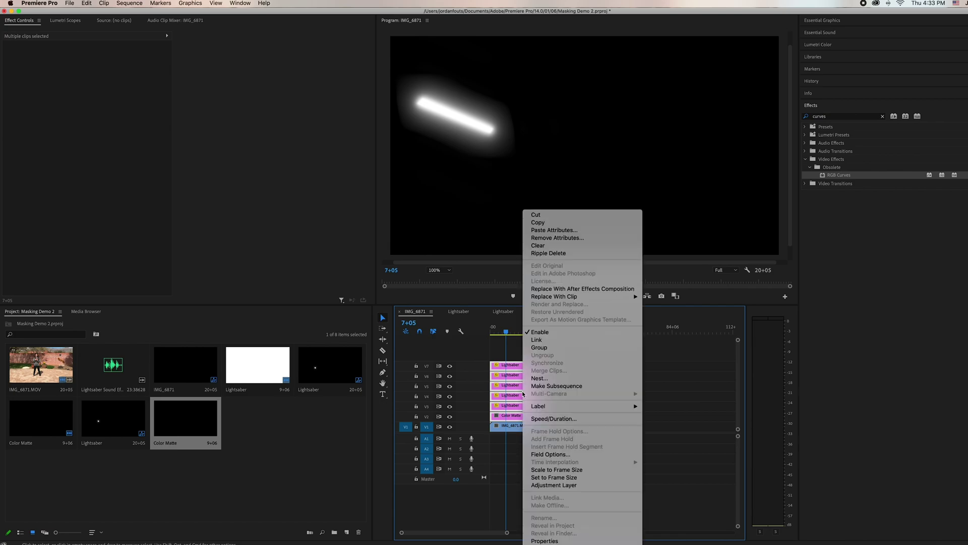
click(550, 379)
key(BackSpace)
text(Lightsaber)
click(536, 291)
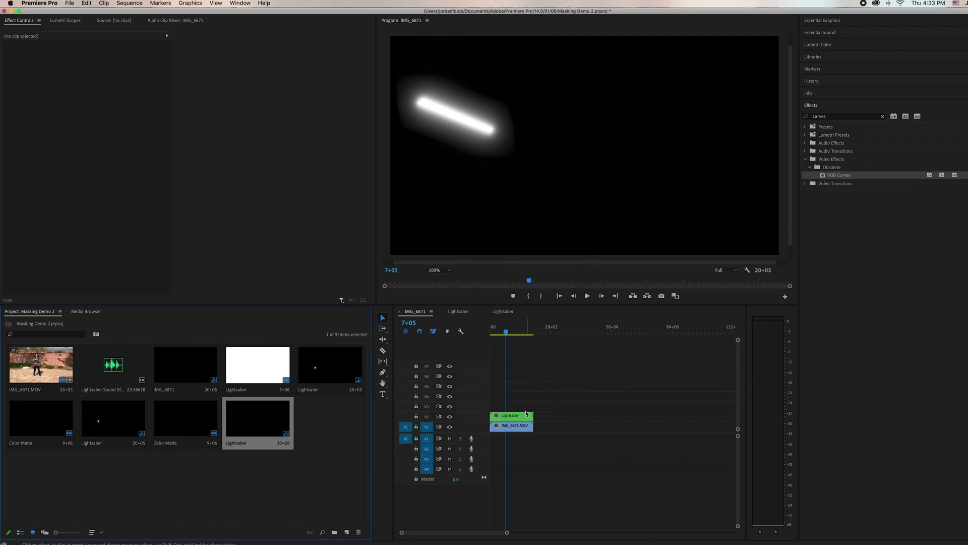
Set the nested Lightsaber clip's blend mode to Screen and scrub the playhead to 6+03 to check the composite.
click(521, 416)
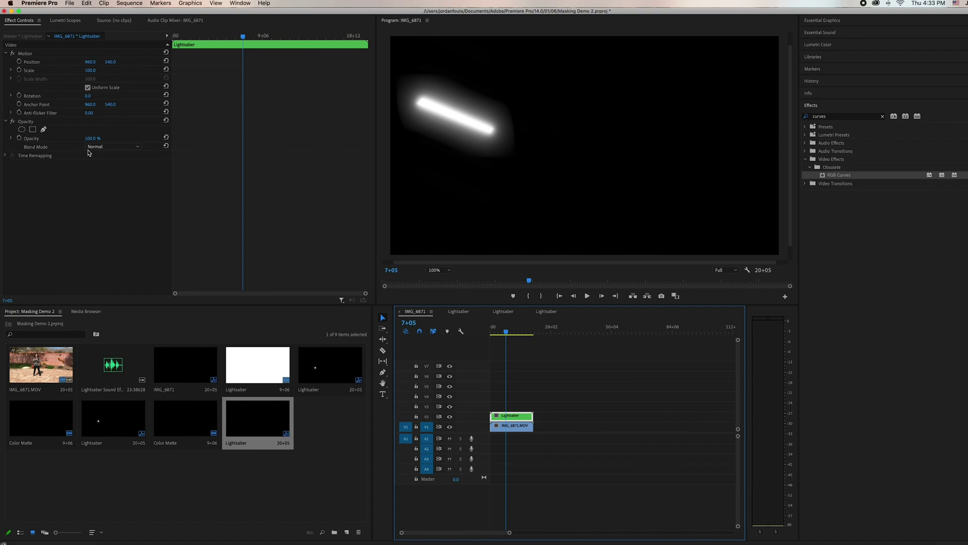
click(107, 146)
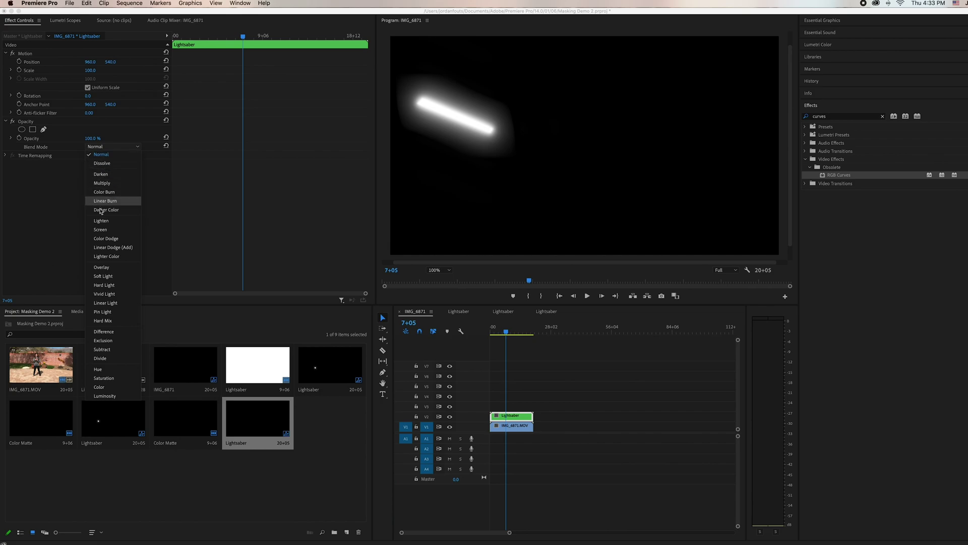
click(101, 229)
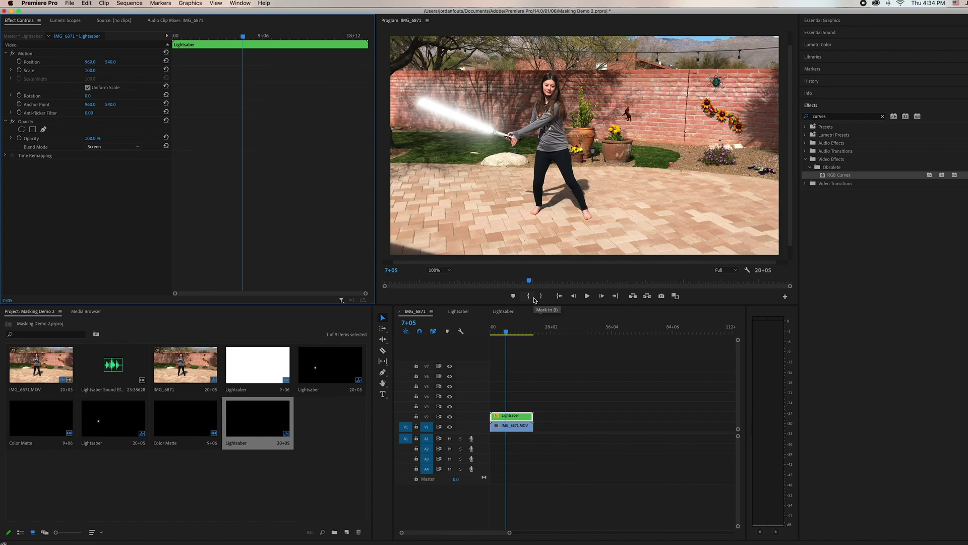
drag(506, 332, 500, 334)
mouse_move(498, 335)
mouse_down()
mouse_move(519, 337)
mouse_move(504, 336)
mouse_up()
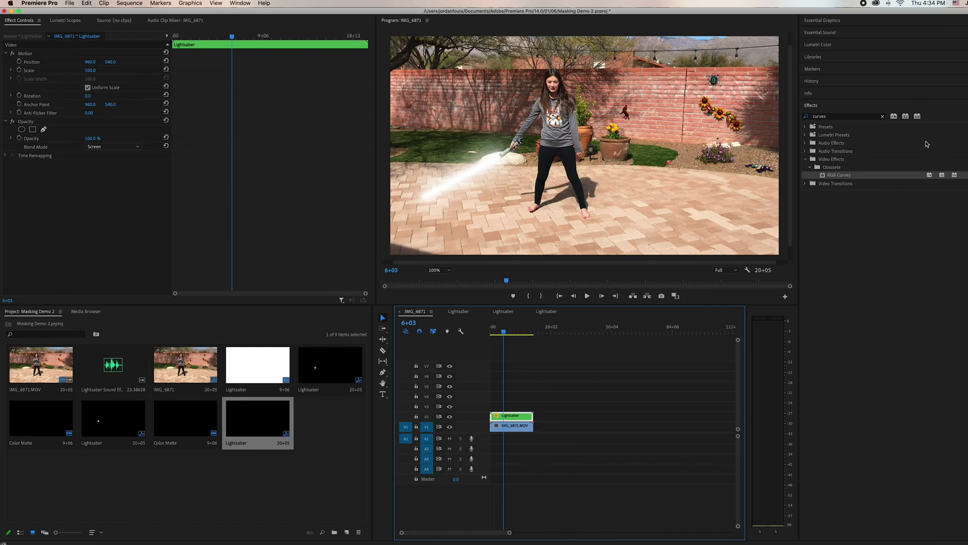
Search the effects for "curves" and apply RGB Curves to the nested Lightsaber clip on V2.
click(883, 119)
click(883, 117)
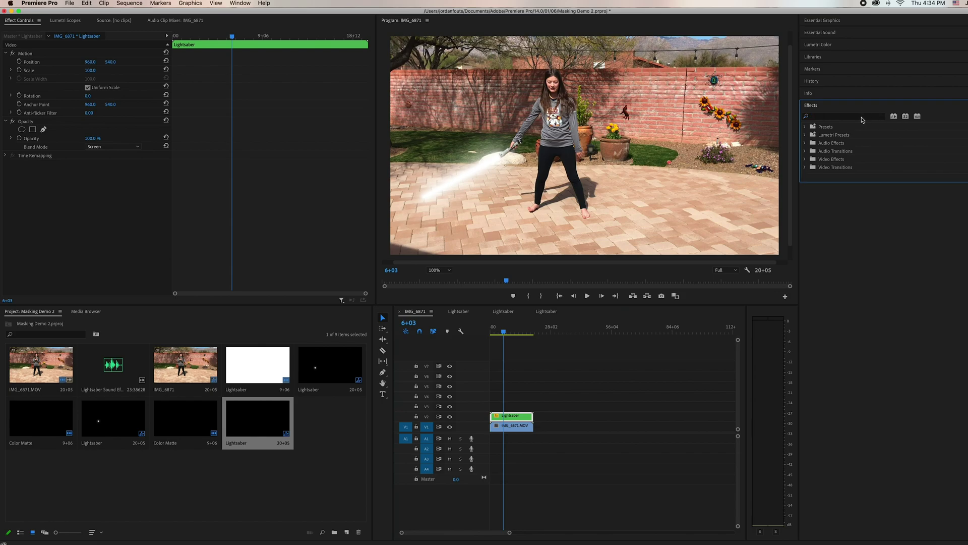
click(860, 117)
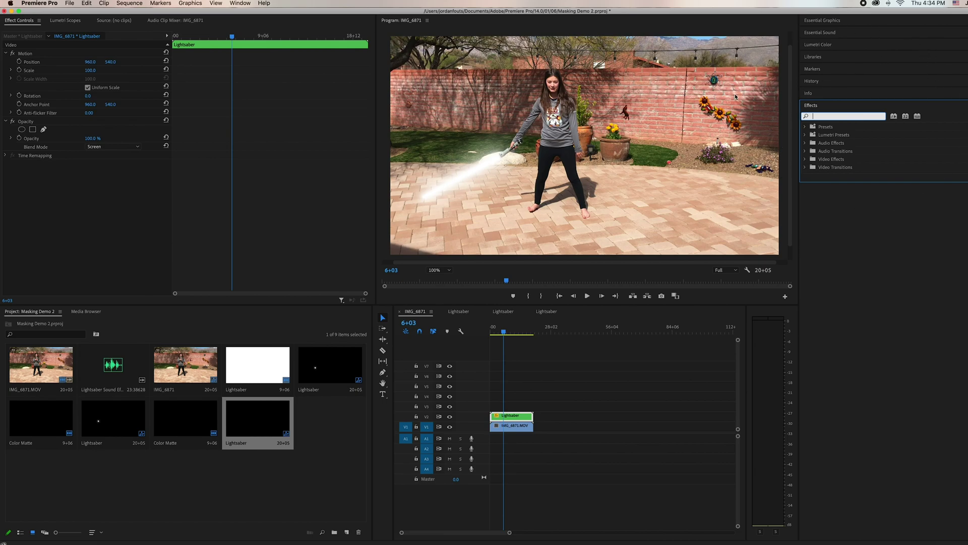
text(curves)
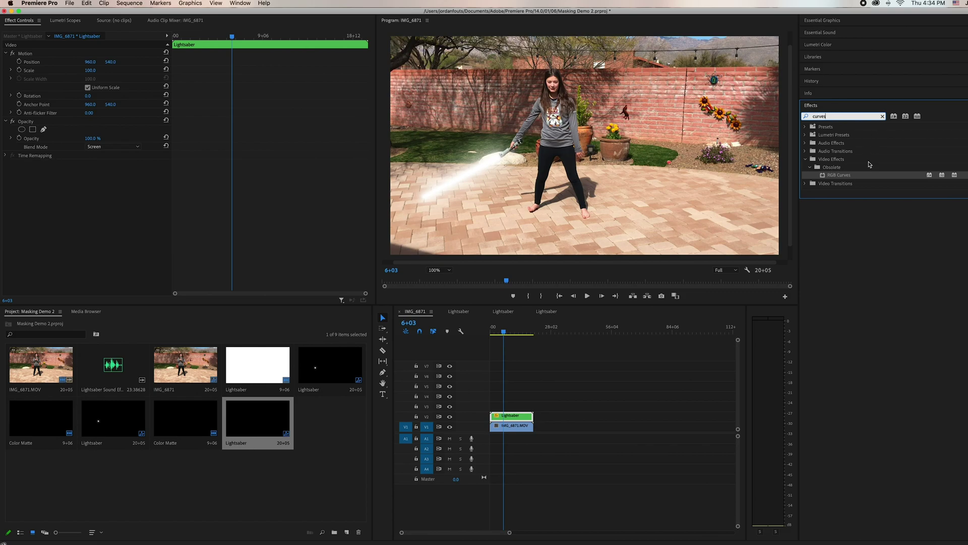
drag(866, 176, 514, 416)
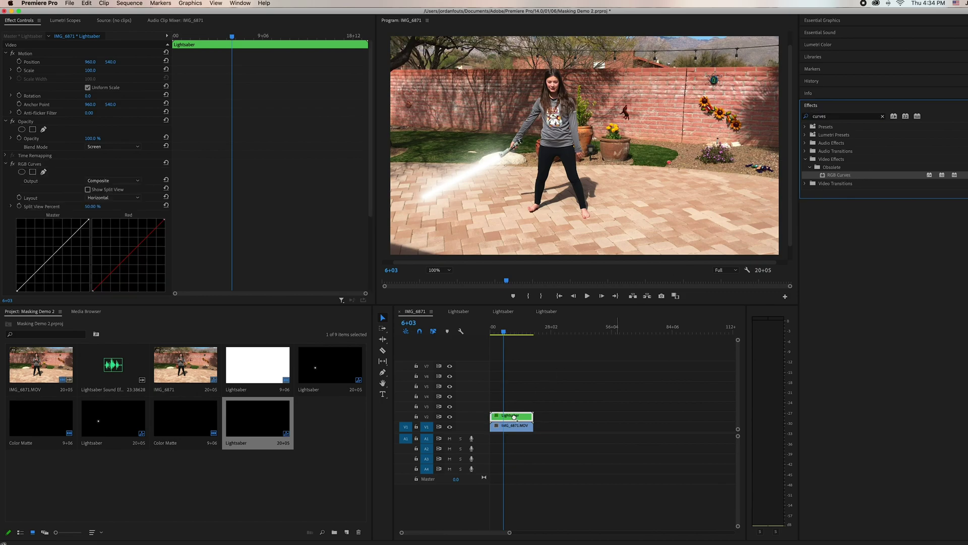
Color the blade green in RGB Curves by raising the Green curve moderately and pulling the Blue, Red and Master curves down.
scroll(148, 196, down, 5)
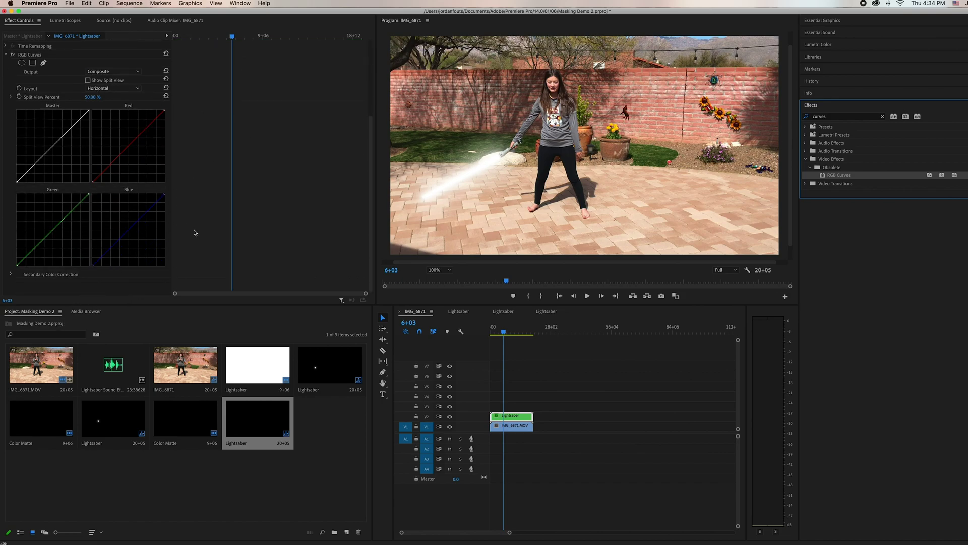
click(60, 223)
drag(60, 223, 40, 209)
drag(115, 233, 158, 252)
drag(122, 154, 154, 172)
mouse_move(49, 149)
mouse_down()
mouse_move(70, 162)
mouse_move(62, 157)
mouse_up()
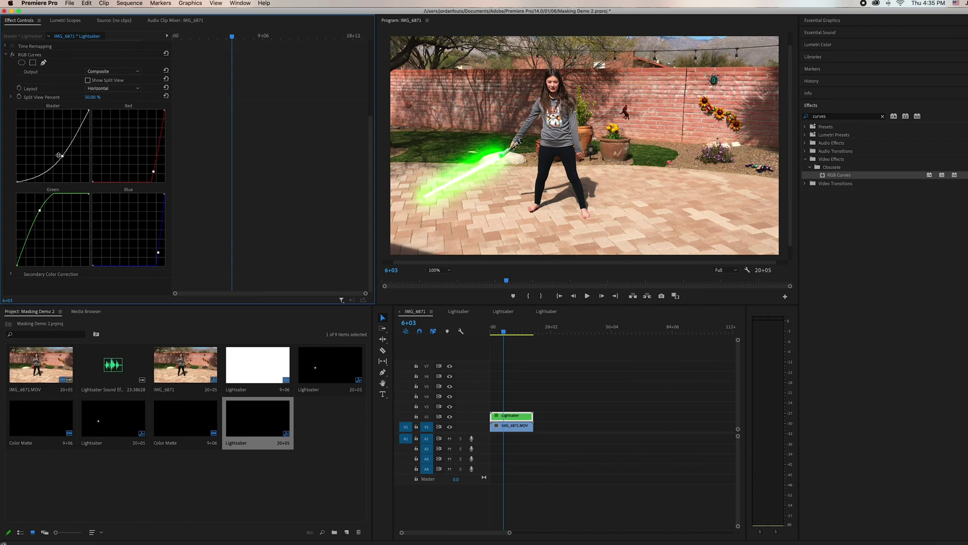
mouse_move(39, 210)
mouse_down()
mouse_move(50, 223)
mouse_move(40, 219)
mouse_up()
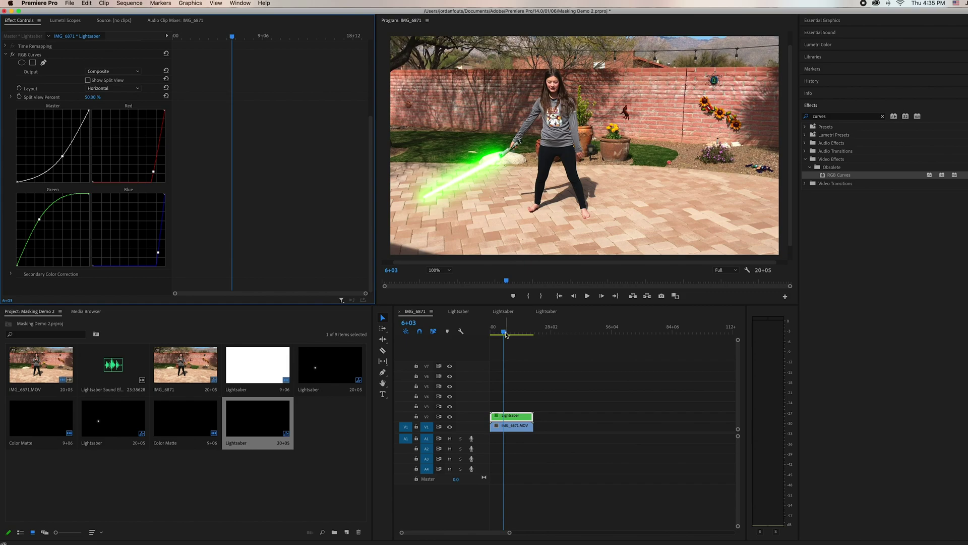
Play the sequence from the start to review the green lightsaber glow.
drag(501, 334, 487, 332)
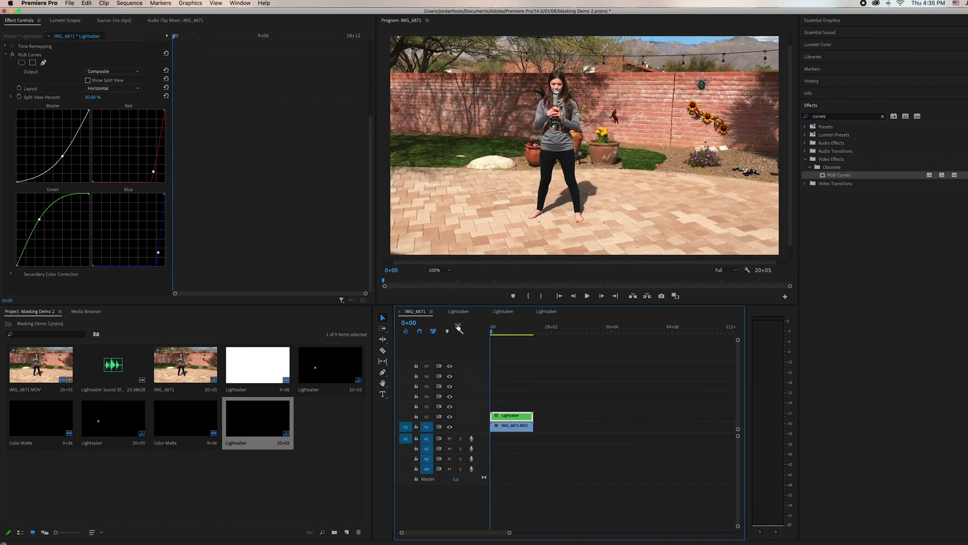
click(587, 296)
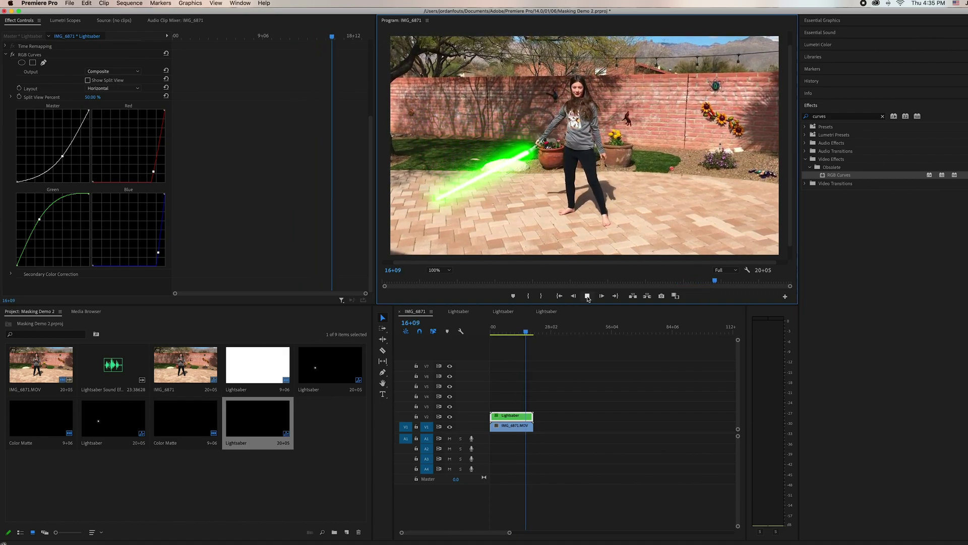
Stop playback and place the Lightsaber Sound Effect clip on audio track A1 at the start of the sequence.
click(587, 296)
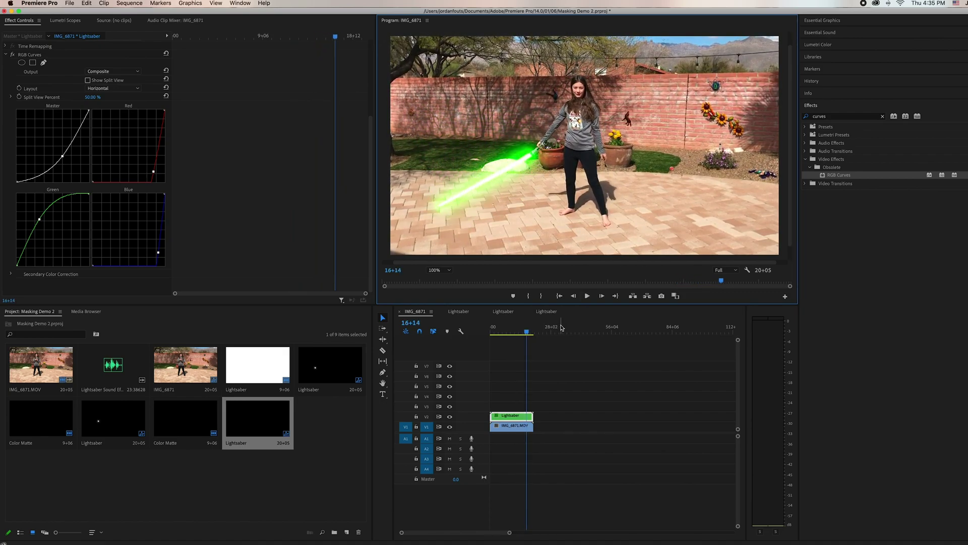
drag(534, 328, 447, 332)
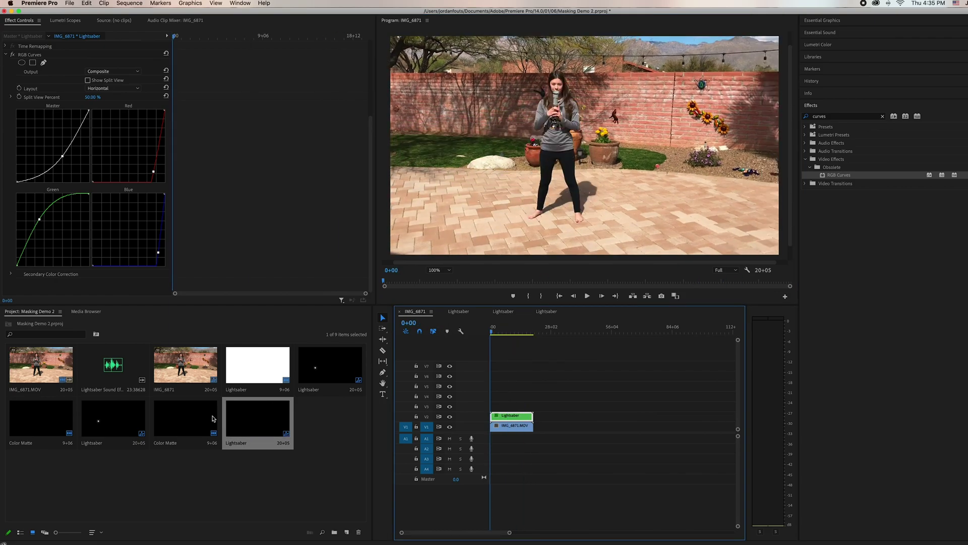
click(116, 367)
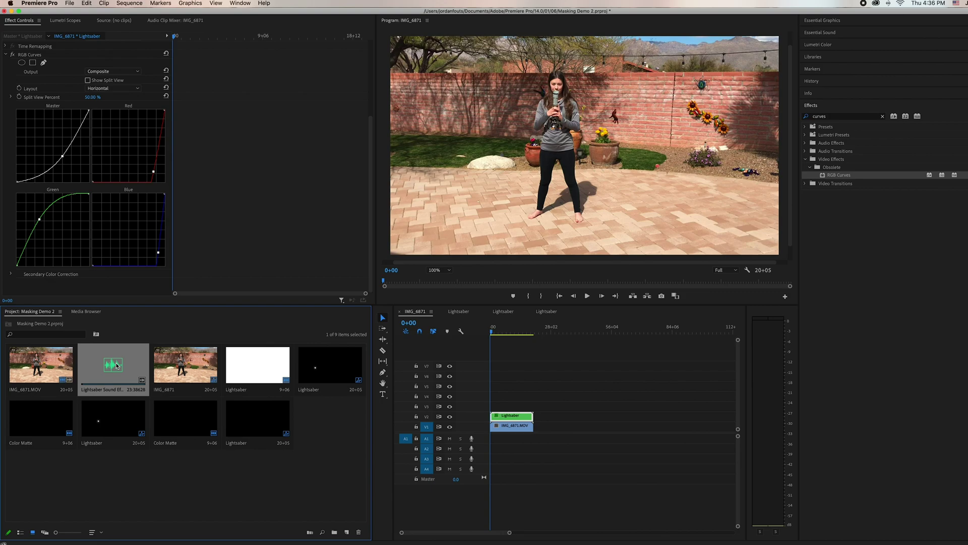
mouse_move(116, 365)
mouse_down()
mouse_move(500, 444)
mouse_move(492, 444)
mouse_up()
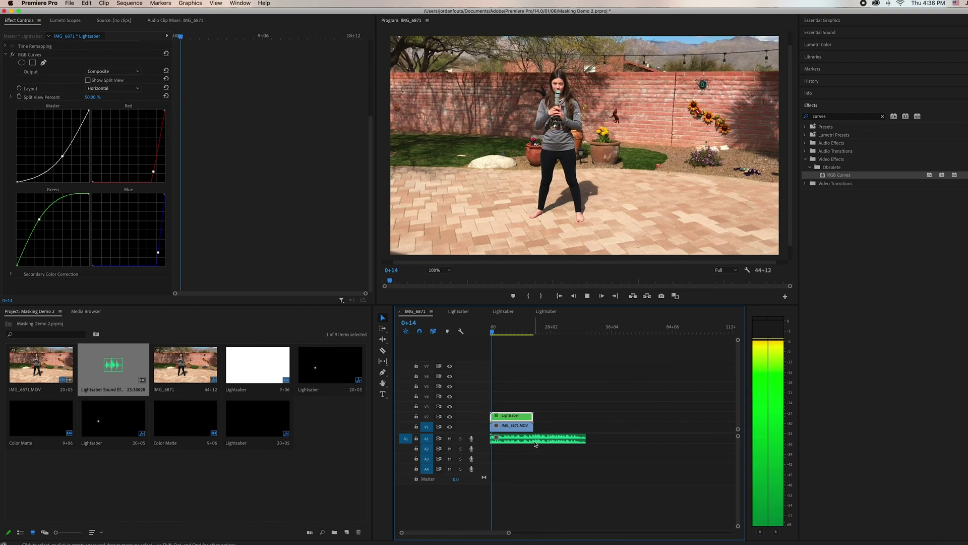
Activate the Razor tool and play the sequence to listen to the sound effect against the lightsaber movements.
key(space)
key(c)
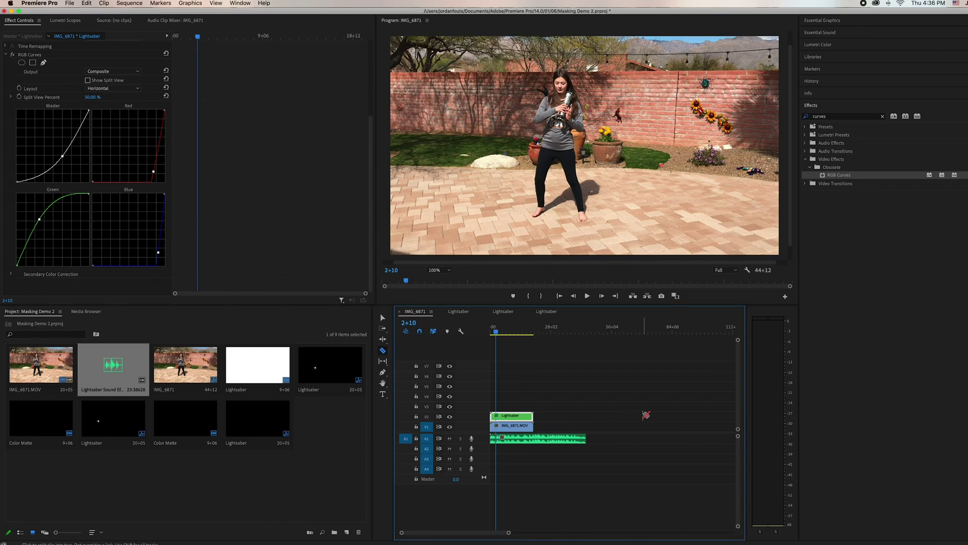
key(space)
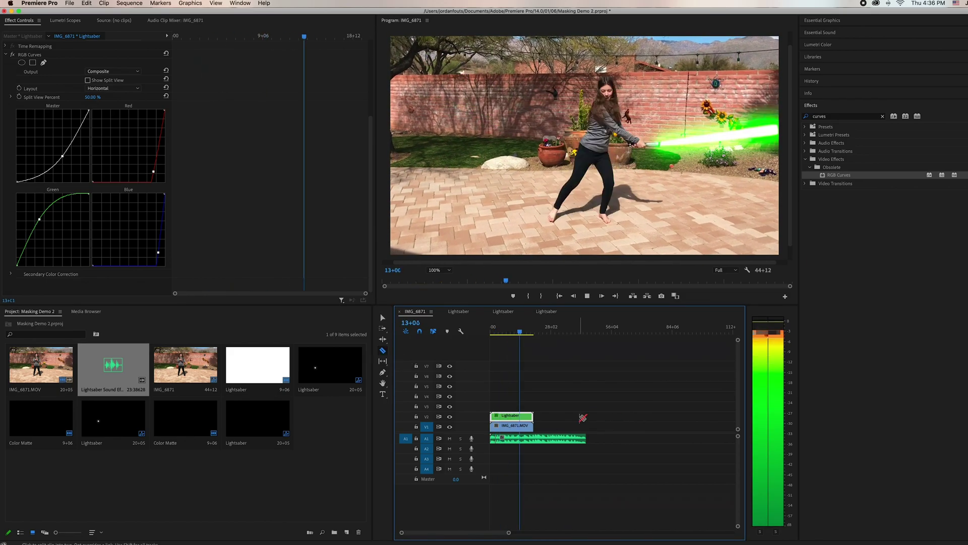
Move the playhead back through the sequence to review the green lightsaber footage with the cut sound effect pieces.
key(Home)
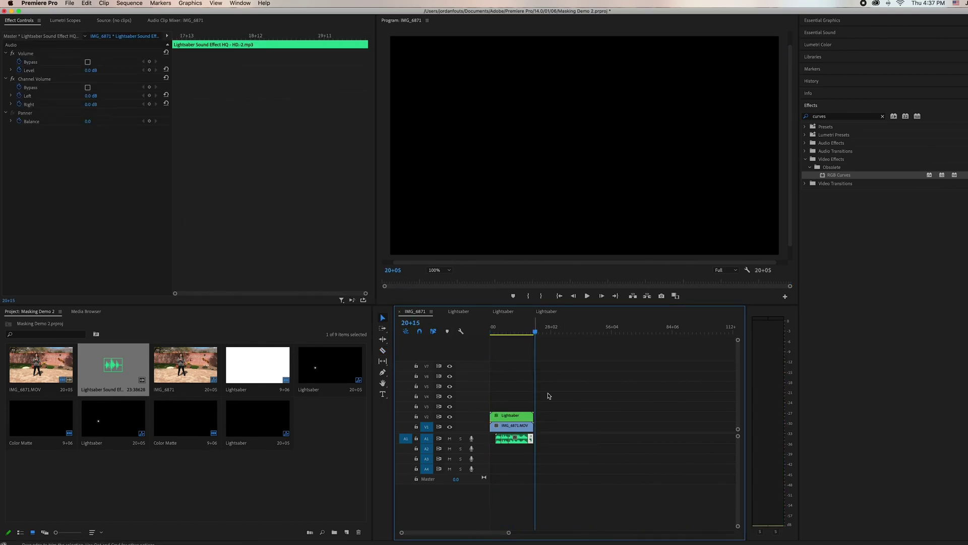
drag(535, 332, 487, 330)
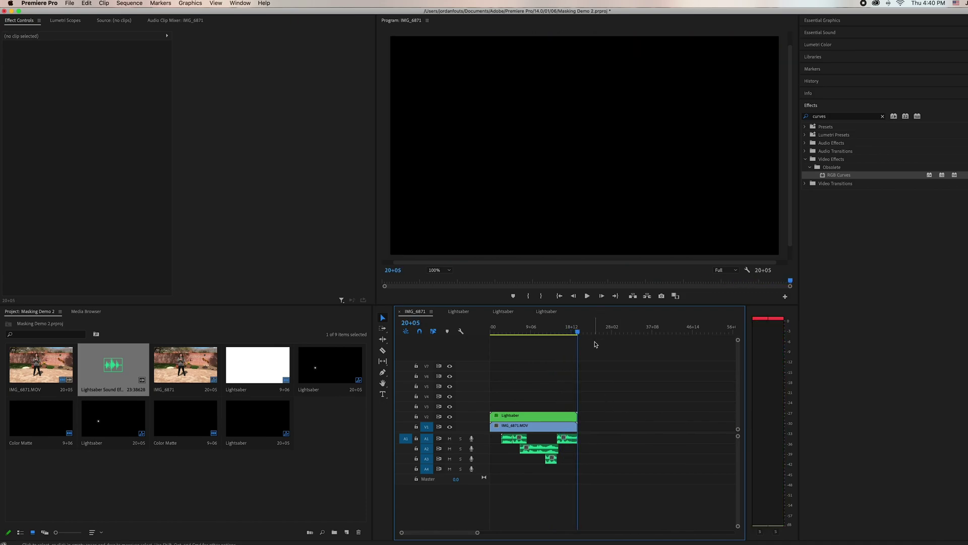
drag(578, 332, 511, 333)
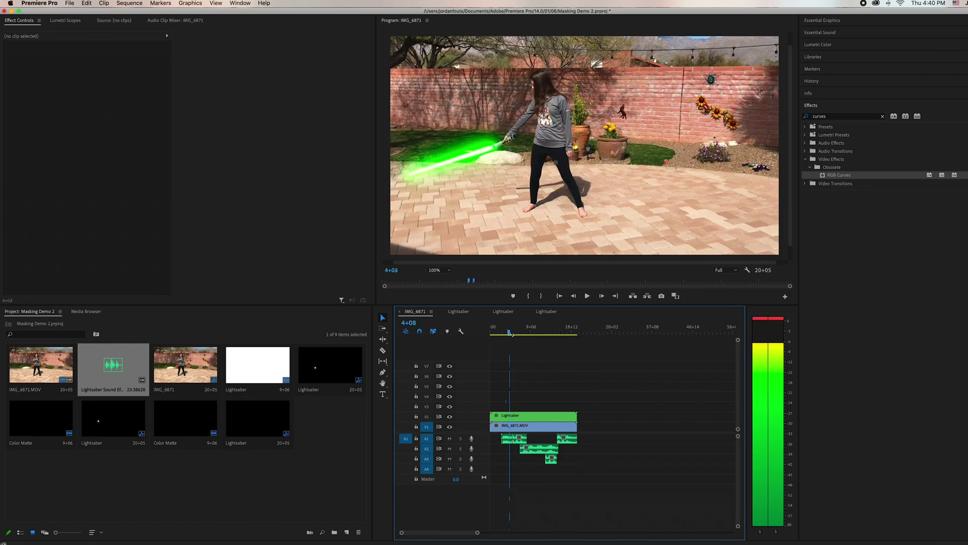